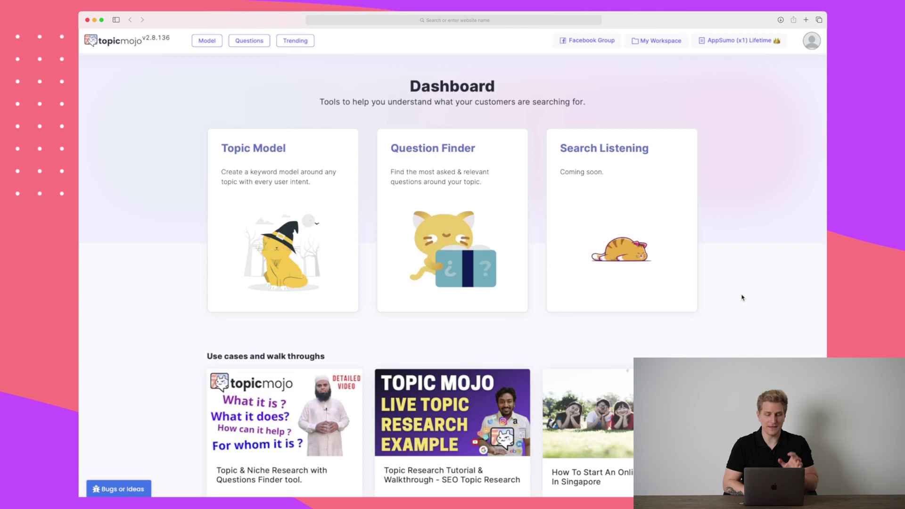
Scroll through the dashboard's tool cards, use-case walkthroughs and the What's new feed announcing Surprise Update #3.
scroll(743, 298, "down", 2)
scroll(743, 298, "up", 1)
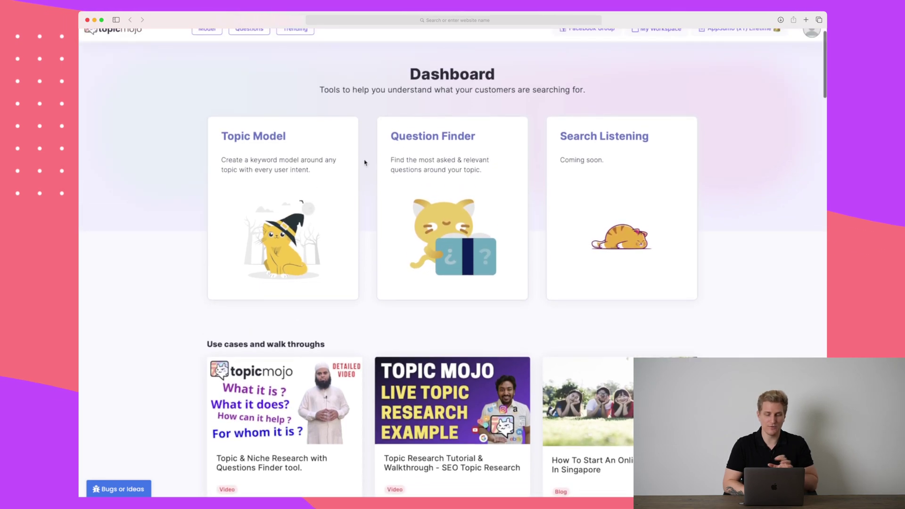
scroll(427, 275, "down", 3)
scroll(427, 275, "down", 15)
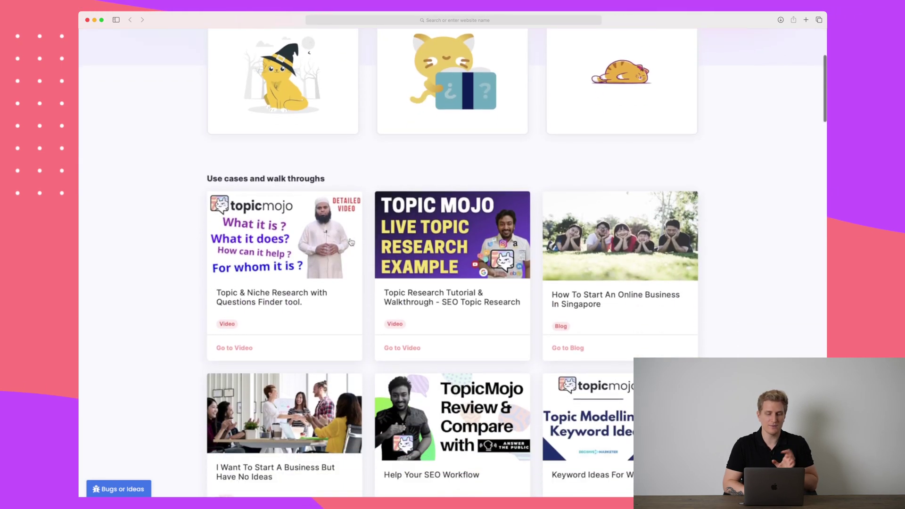
scroll(349, 241, "down", 7)
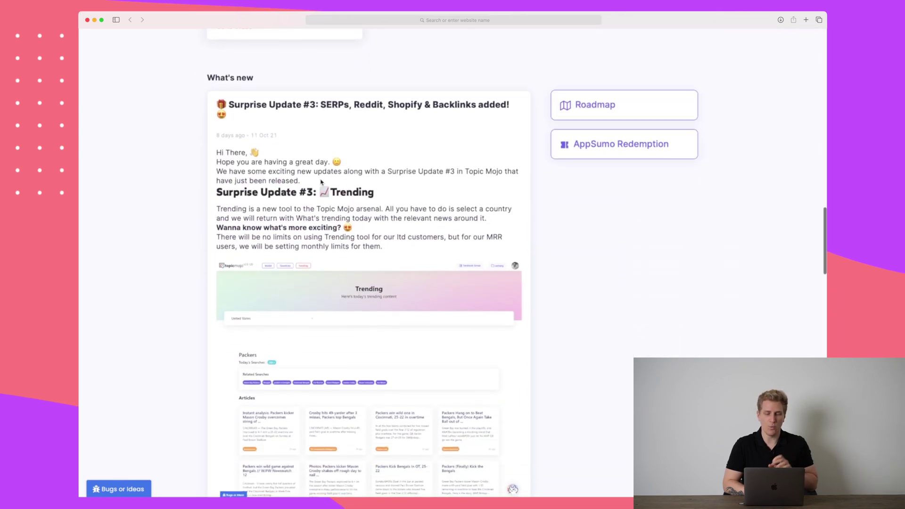
scroll(359, 174, "down", 20)
scroll(320, 182, "down", 9)
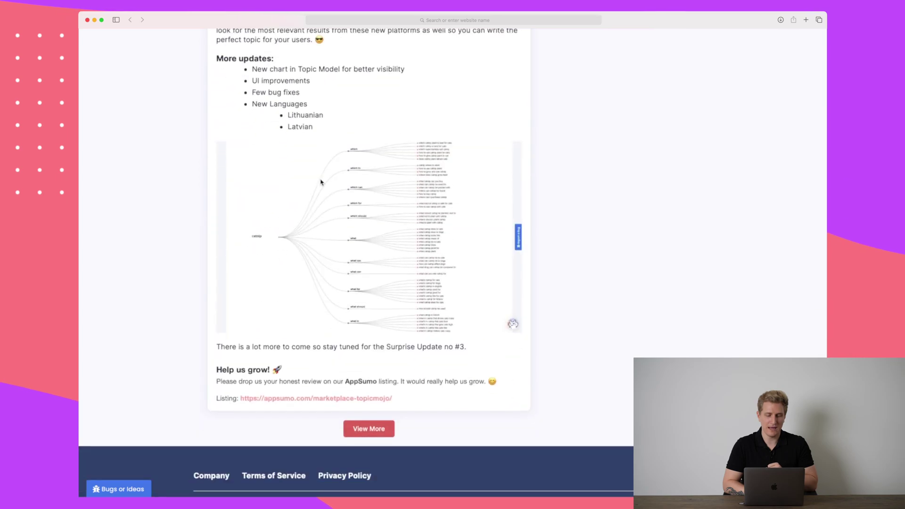
scroll(320, 183, "down", 1)
scroll(321, 183, "up", 20)
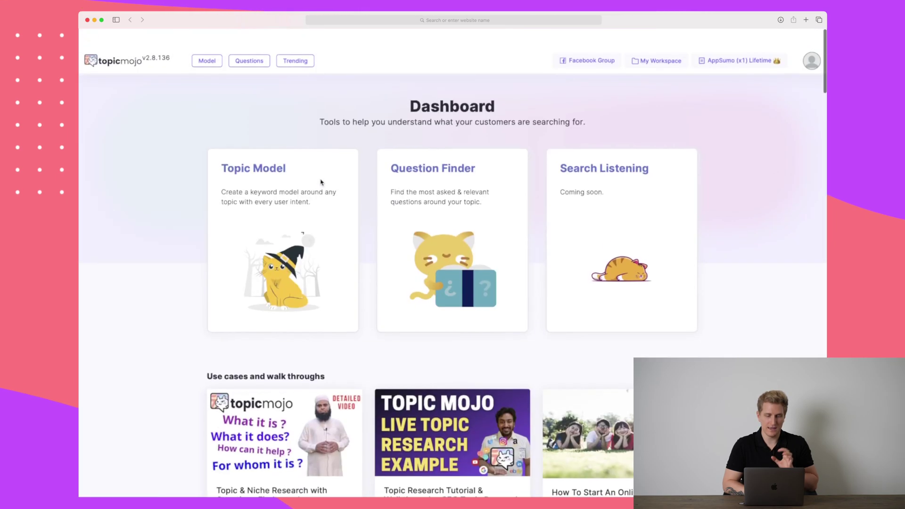
left_click(205, 41)
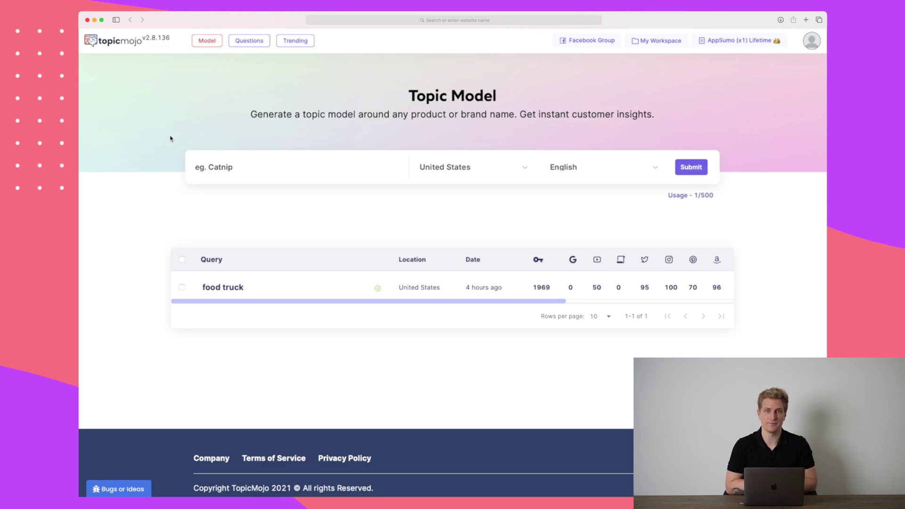
Open the 'food truck' keyword model and group its keywords into Phrases cards like 'food truck and'.
left_click(244, 291)
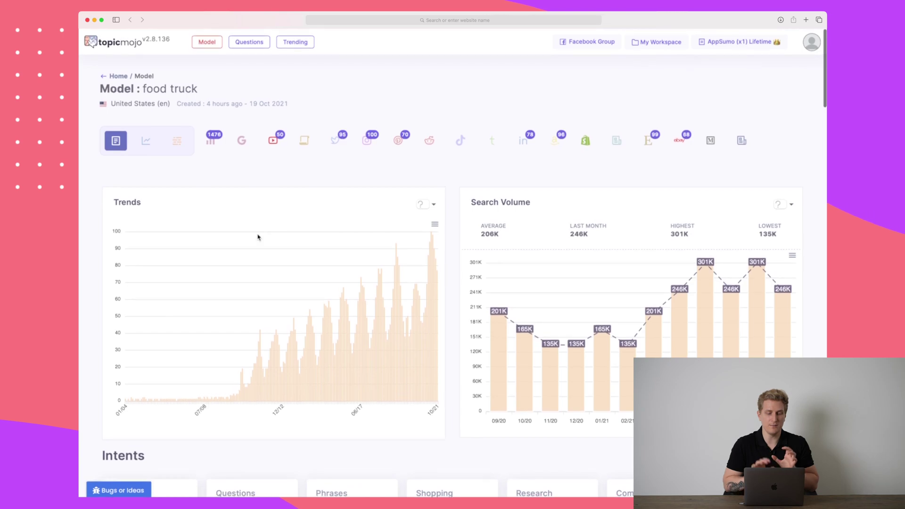
scroll(259, 237, "down", 1)
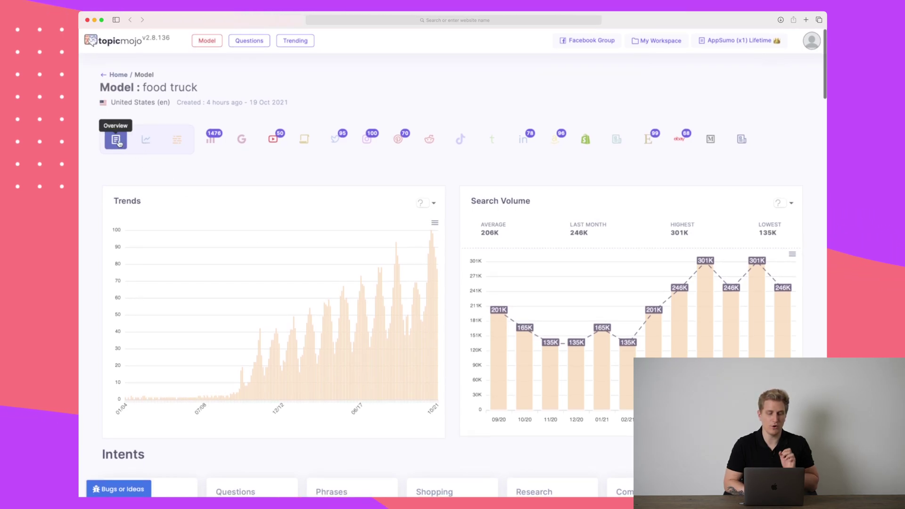
left_click(177, 145)
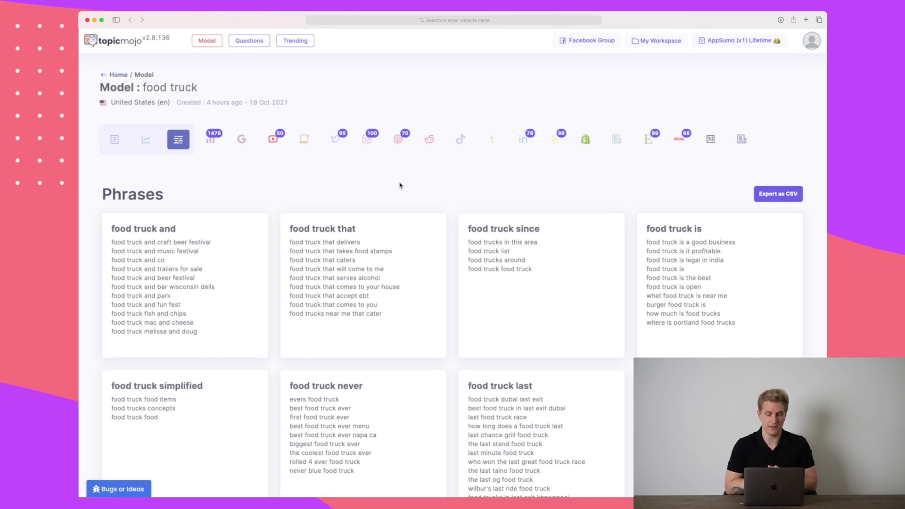
Browse the food truck Phrases groups down to 'food truck all in one' and the Questions heading.
scroll(400, 185, "down", 5)
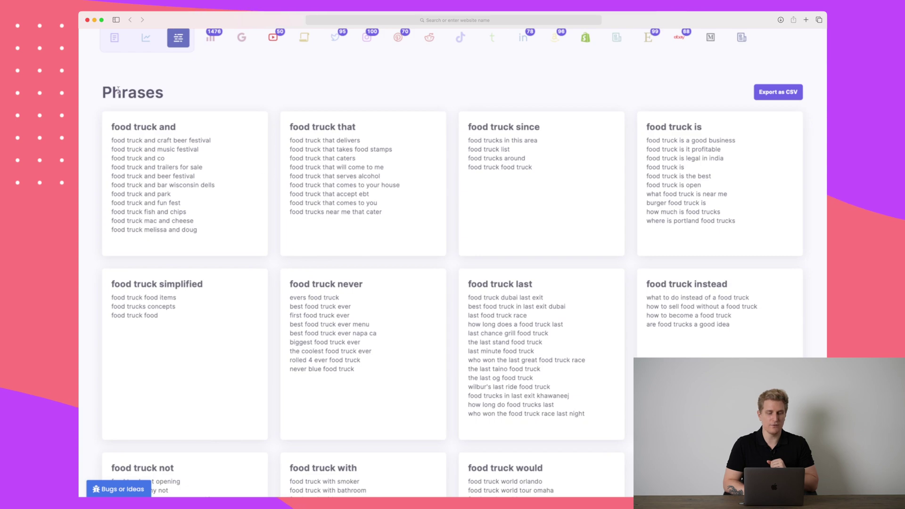
scroll(188, 109, "down", 1)
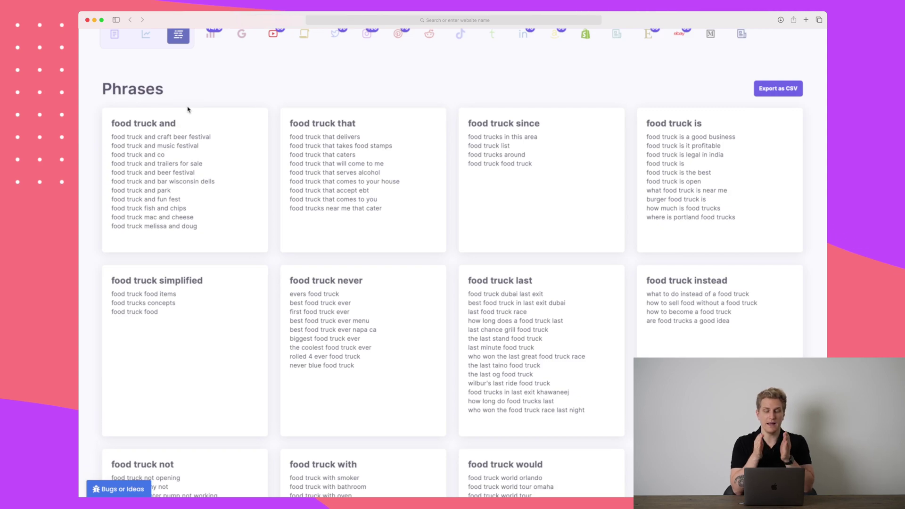
scroll(187, 110, "down", 1)
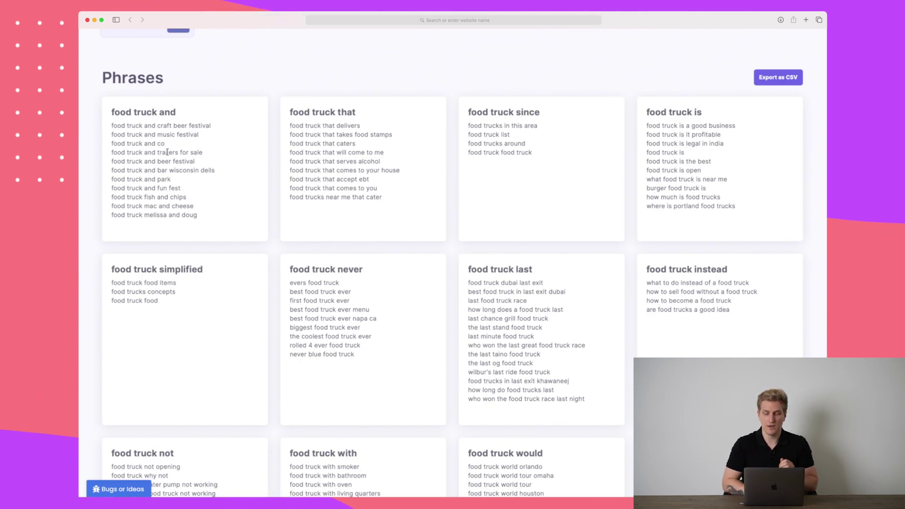
scroll(478, 192, "down", 1)
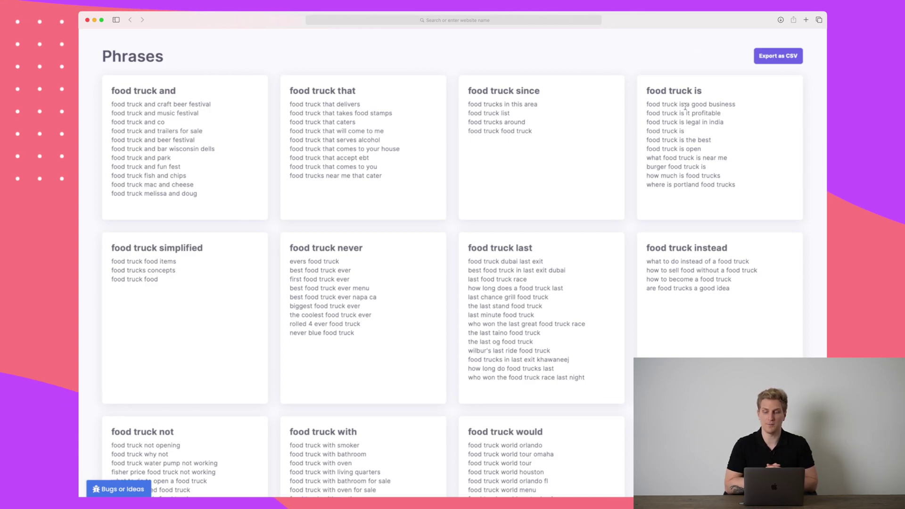
scroll(686, 106, "down", 10)
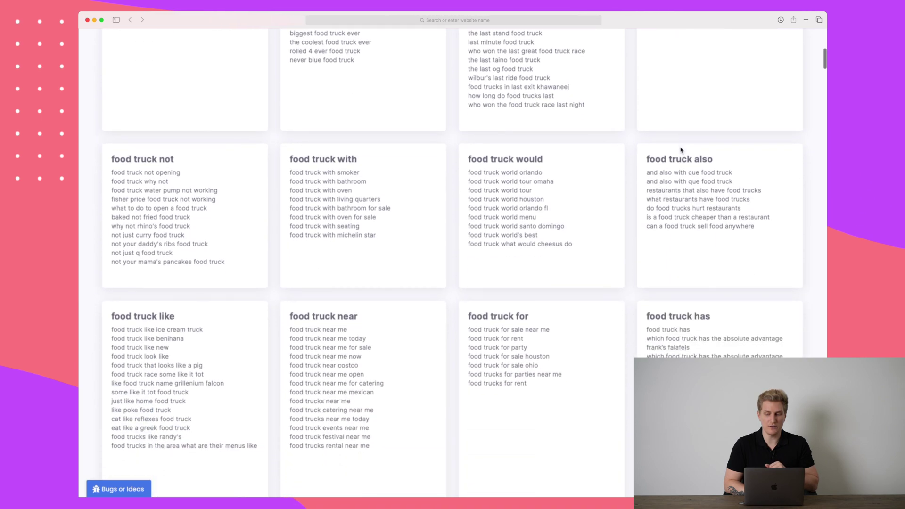
scroll(681, 150, "down", 10)
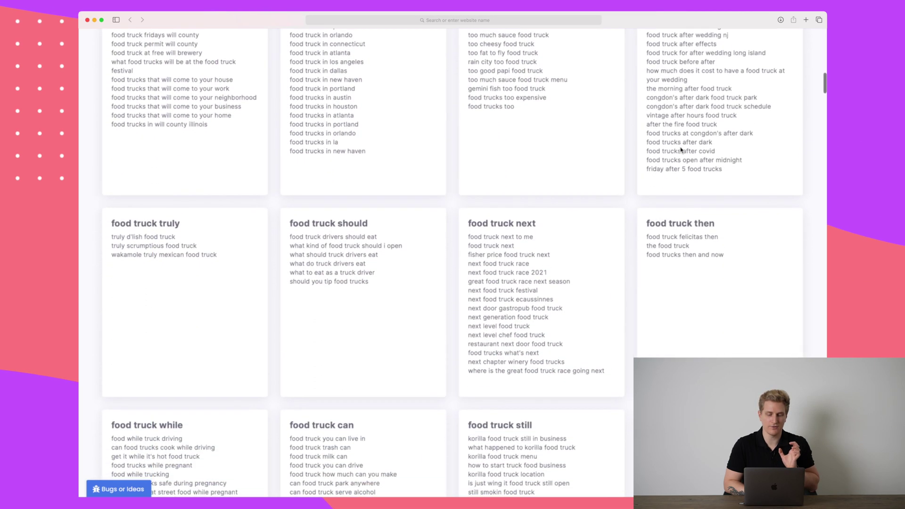
scroll(680, 147, "down", 11)
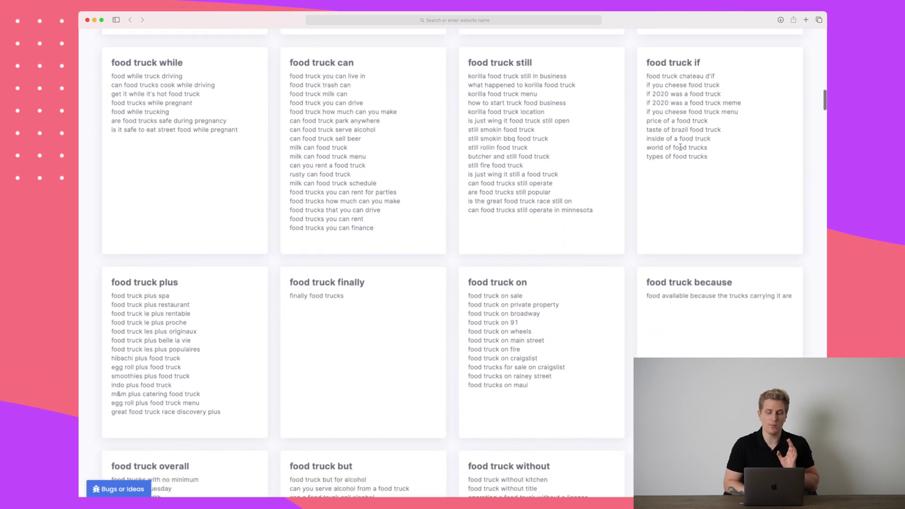
scroll(680, 147, "down", 8)
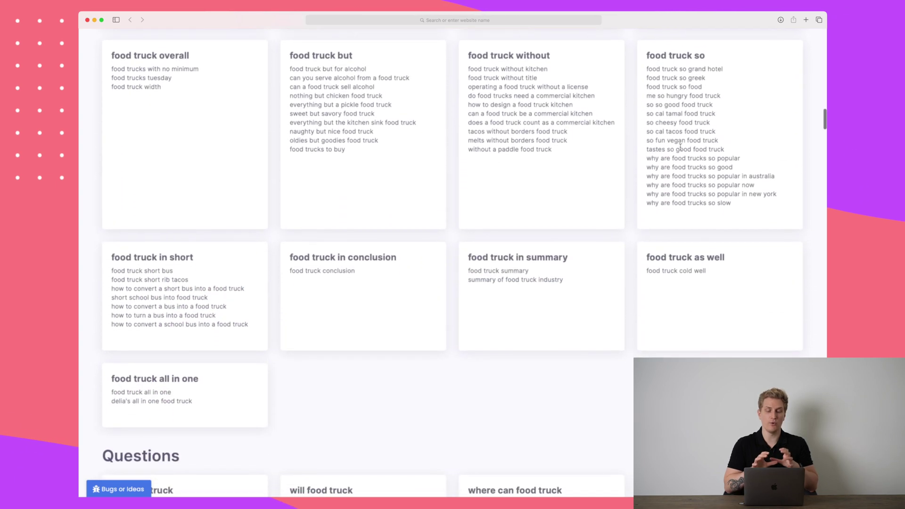
scroll(681, 147, "down", 3)
scroll(681, 150, "up", 5)
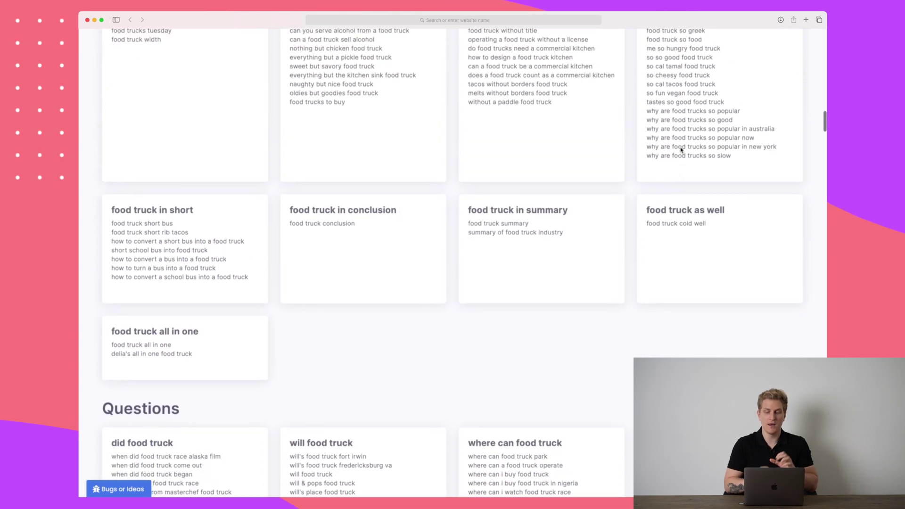
scroll(682, 150, "up", 1)
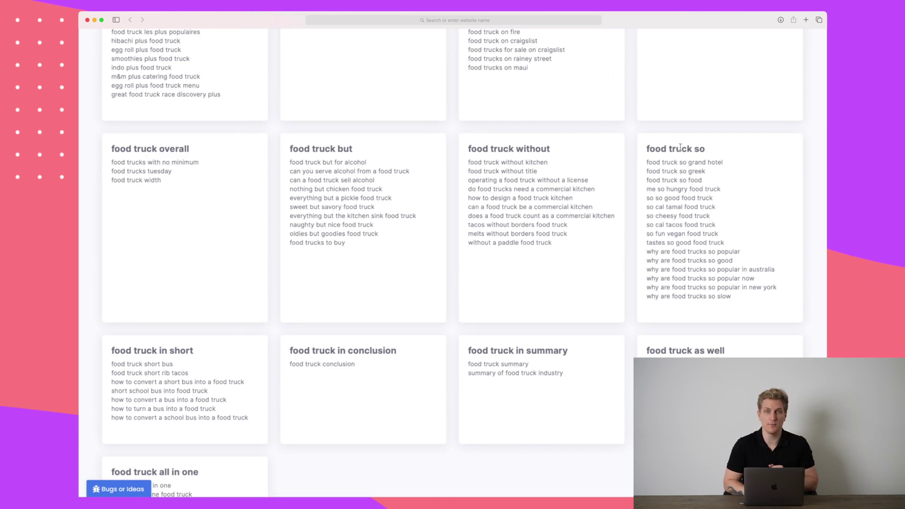
scroll(680, 147, "down", 2)
scroll(681, 148, "down", 5)
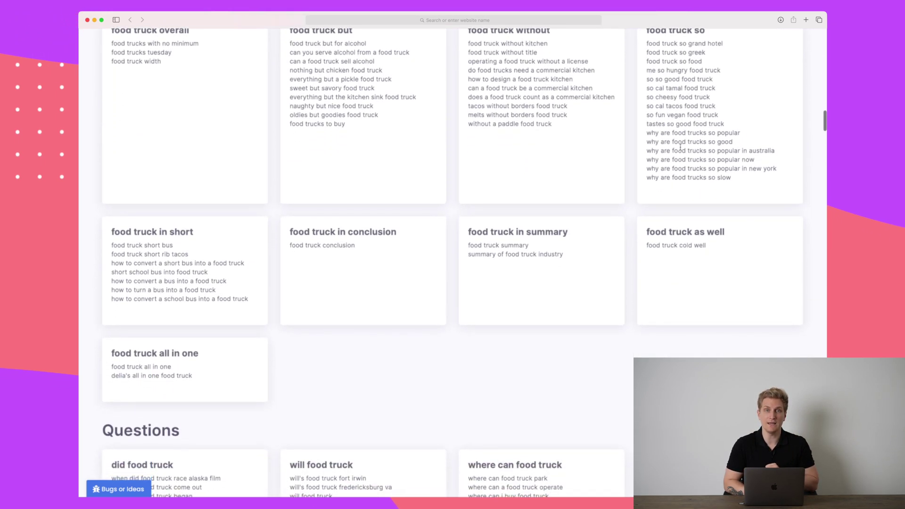
Bring the eight Questions groups into view, from 'did food truck' to 'what food truck'.
scroll(682, 150, "down", 15)
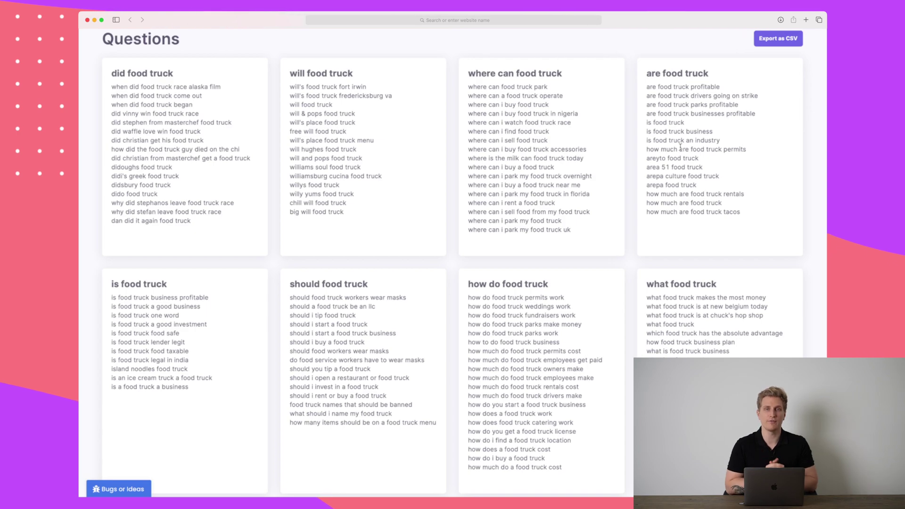
scroll(681, 148, "down", 1)
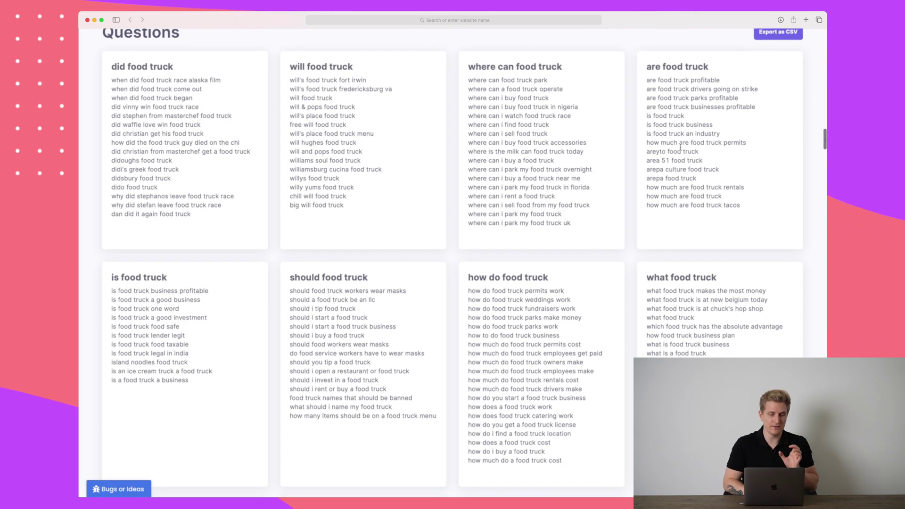
scroll(228, 84, "up", 1)
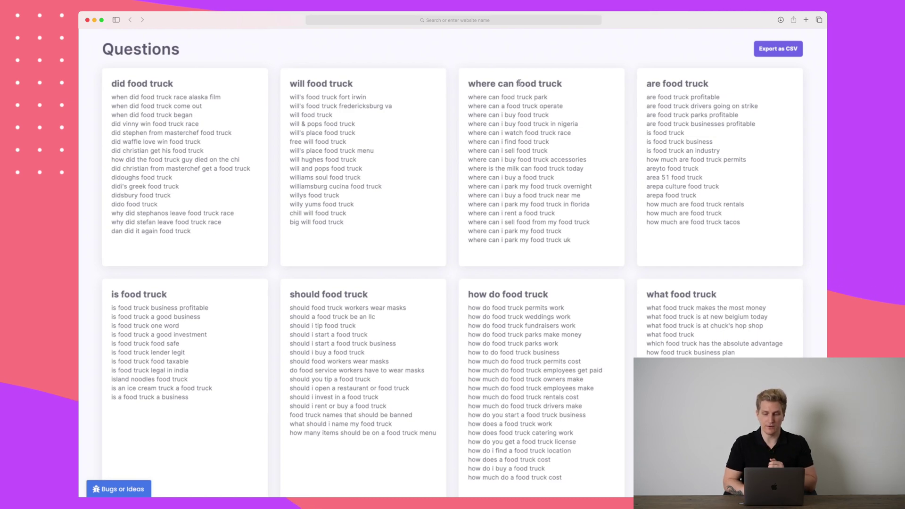
scroll(510, 82, "down", 1)
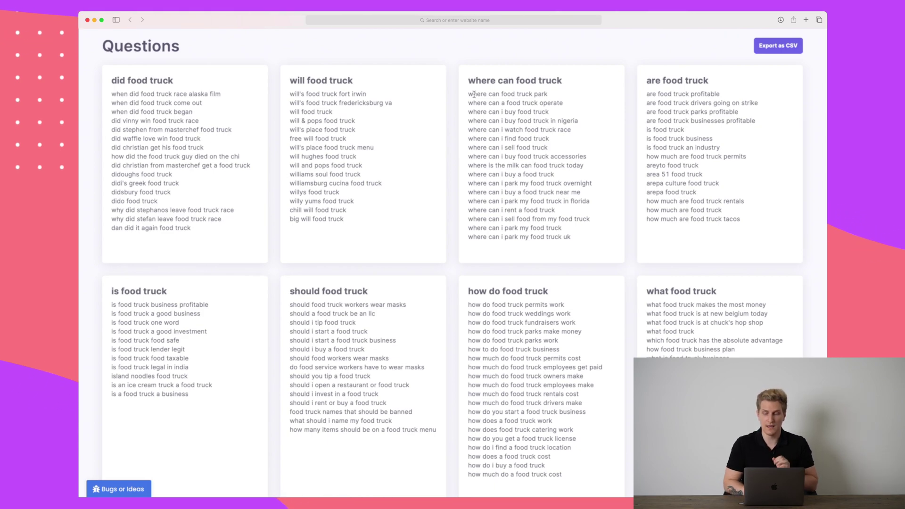
Scroll past the question cards to Comparison groups like 'best food truck' and 'food truck vs'.
scroll(475, 94, "down", 10)
scroll(475, 94, "down", 20)
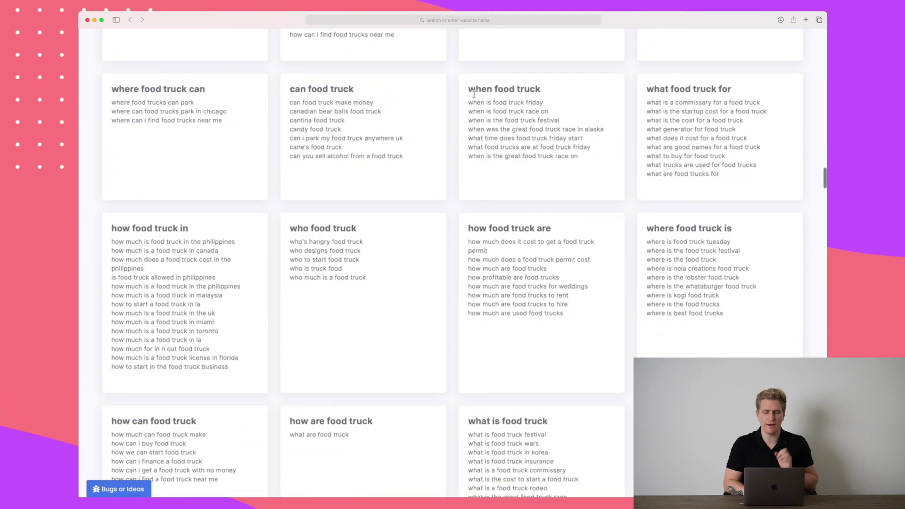
scroll(475, 94, "down", 12)
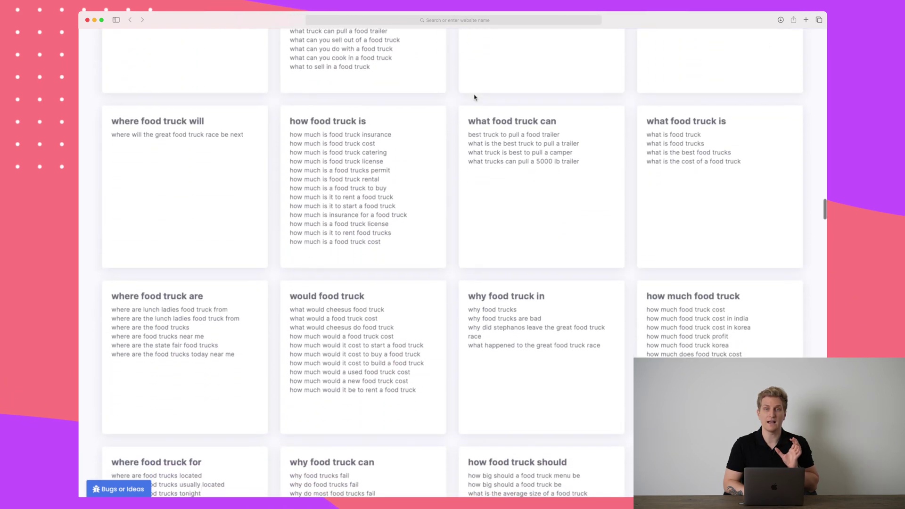
scroll(475, 97, "down", 16)
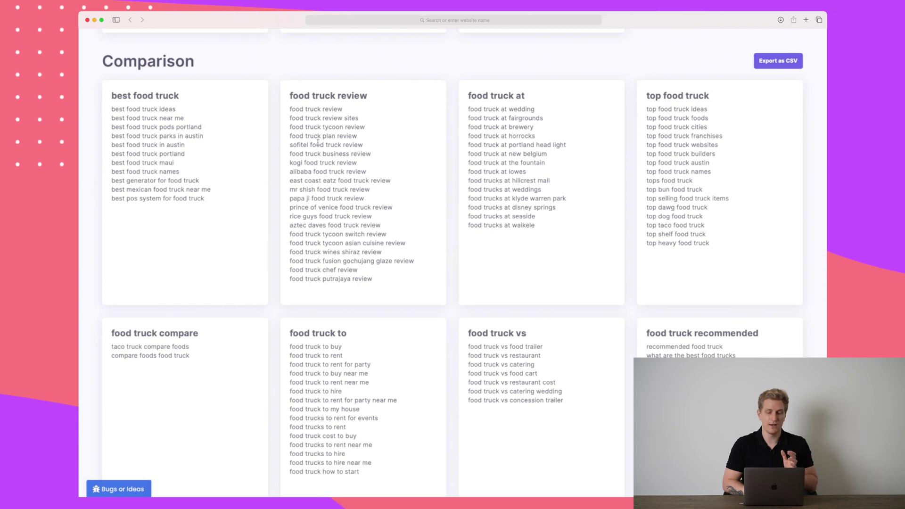
Review the Comparison, Shopping and Research keyword groups of the food truck model.
scroll(318, 143, "down", 1)
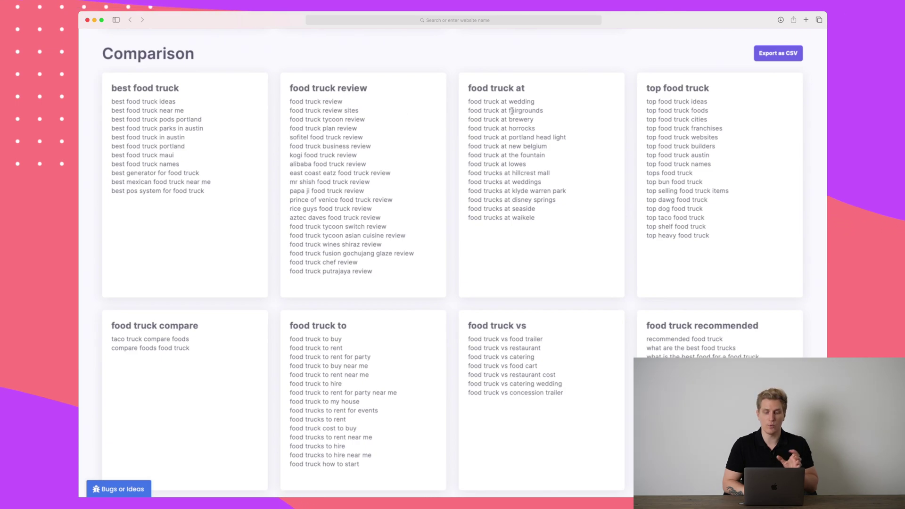
scroll(604, 113, "down", 5)
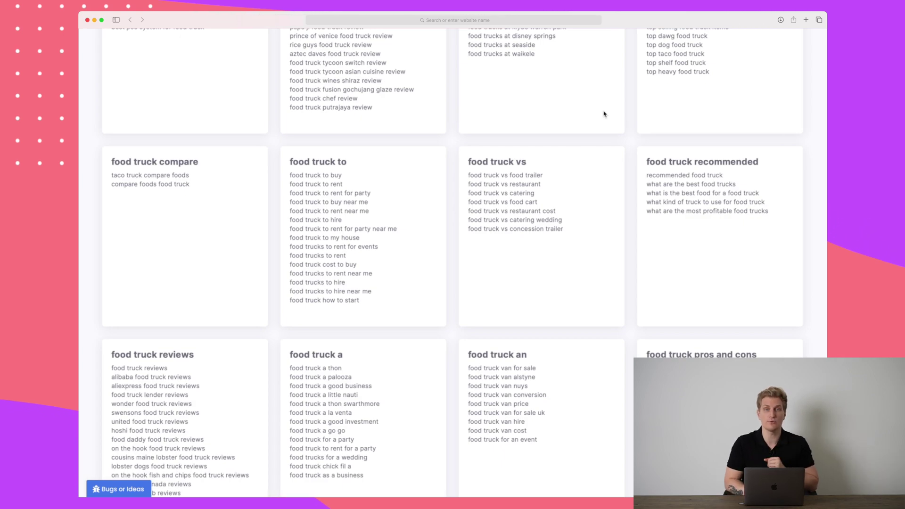
scroll(604, 113, "down", 5)
scroll(604, 114, "down", 10)
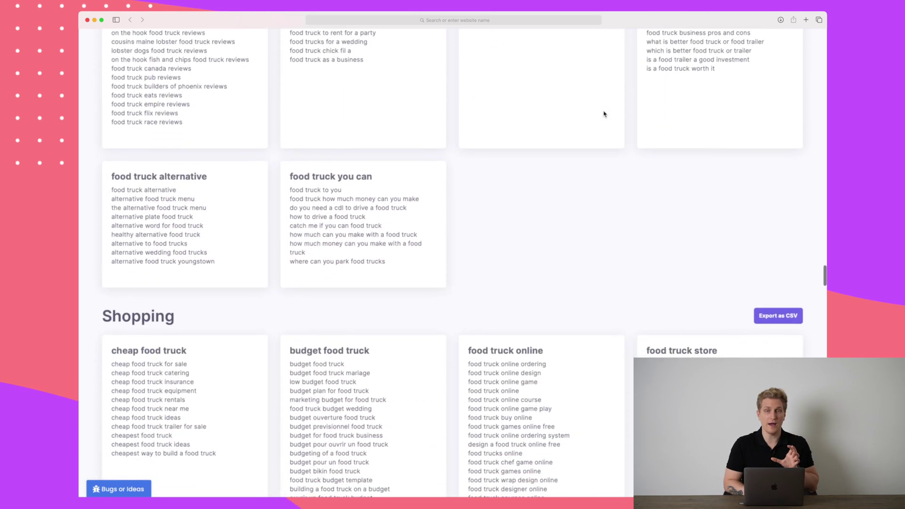
scroll(605, 114, "down", 1)
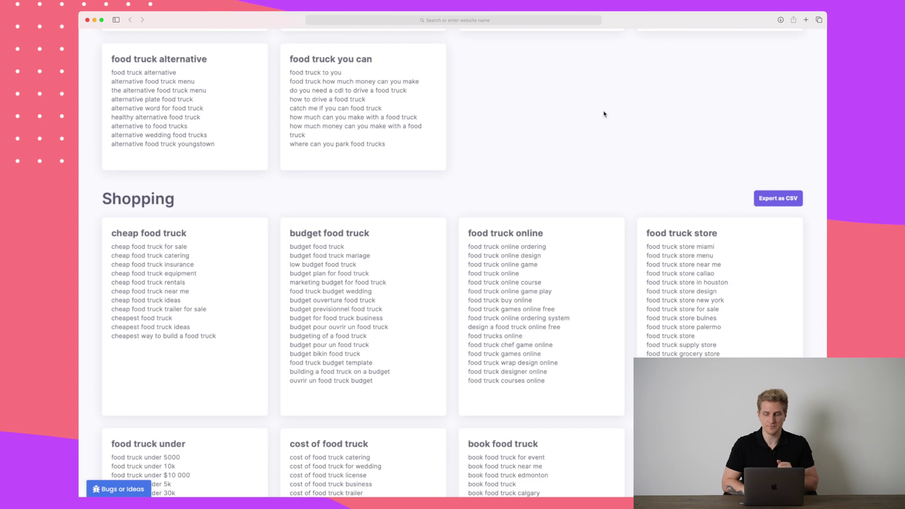
scroll(605, 114, "down", 3)
scroll(605, 114, "down", 1)
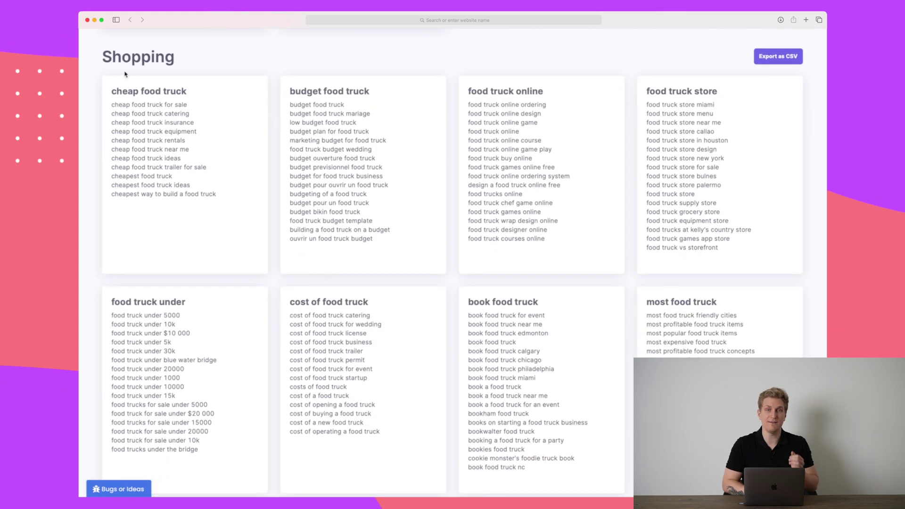
Continue through the Local and Alphabet groups like 'food truck p' and 'food truck z', then head back up.
left_click_drag(102, 56, 147, 57)
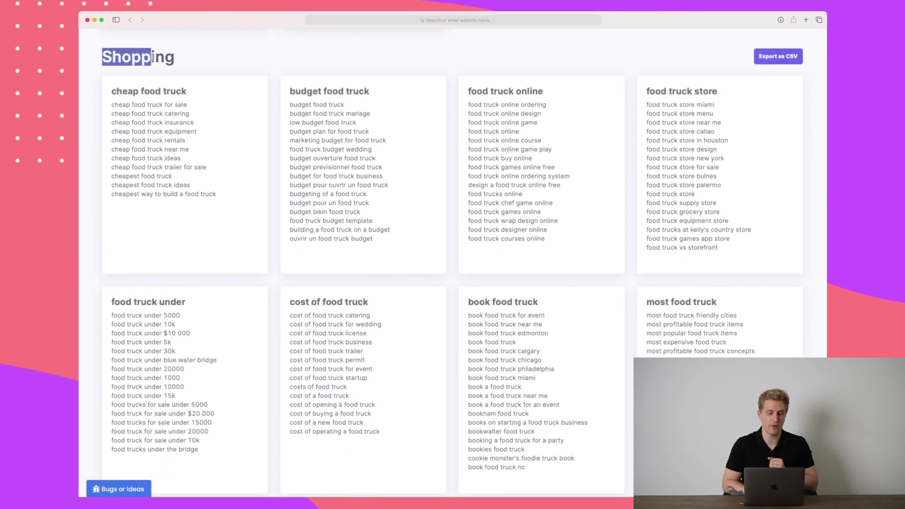
scroll(153, 56, "down", 10)
scroll(152, 57, "down", 15)
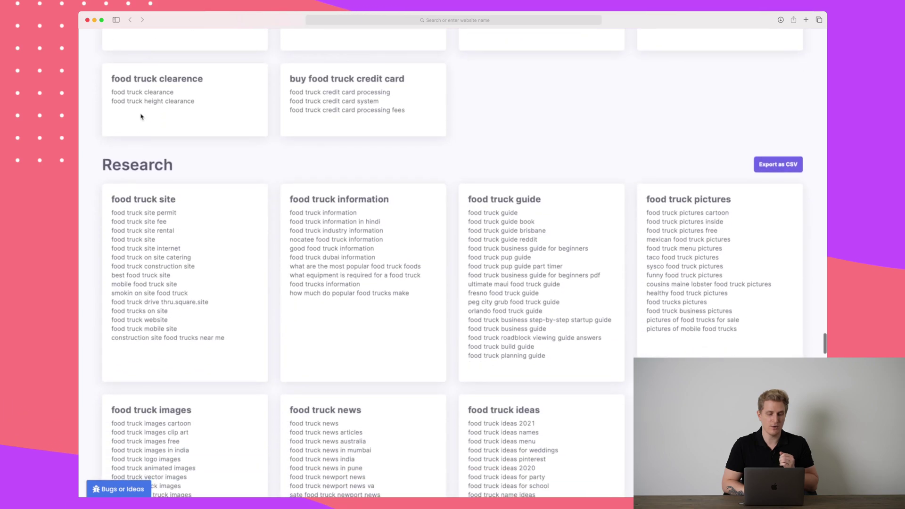
scroll(115, 177, "down", 17)
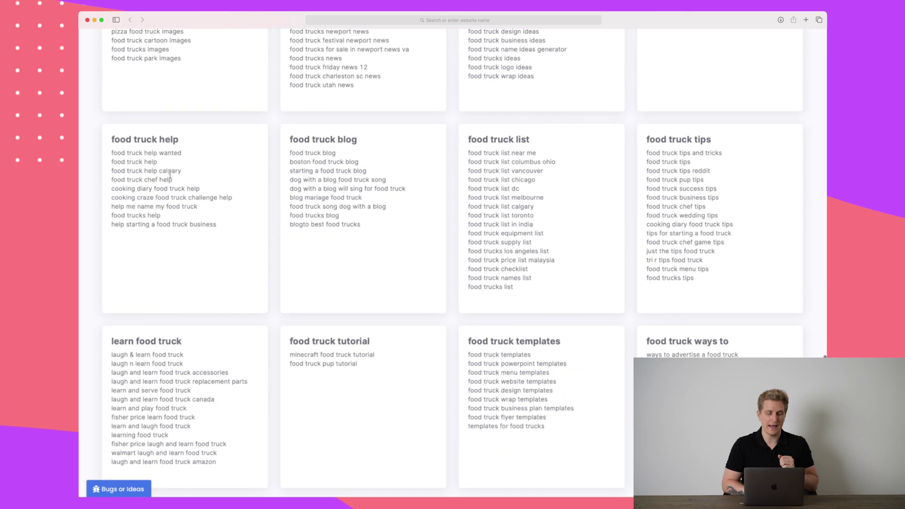
scroll(170, 175, "down", 3)
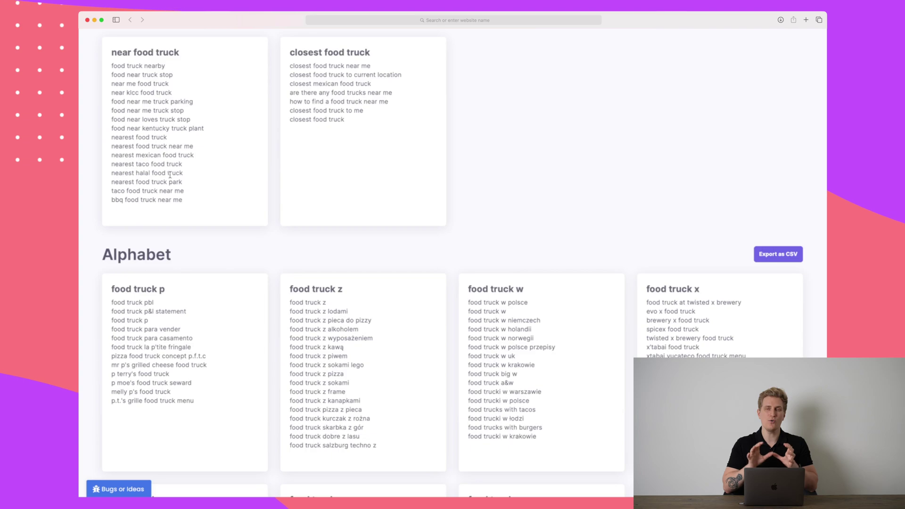
scroll(169, 175, "down", 8)
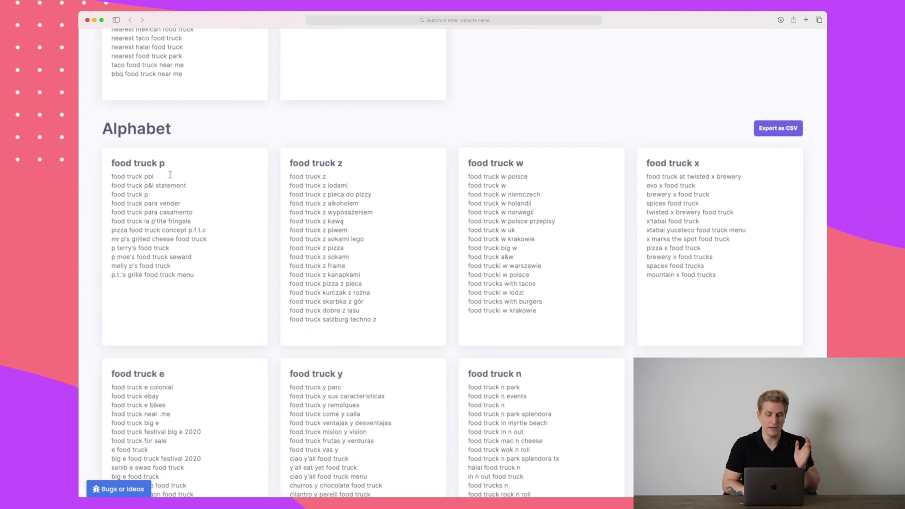
scroll(171, 177, "down", 2)
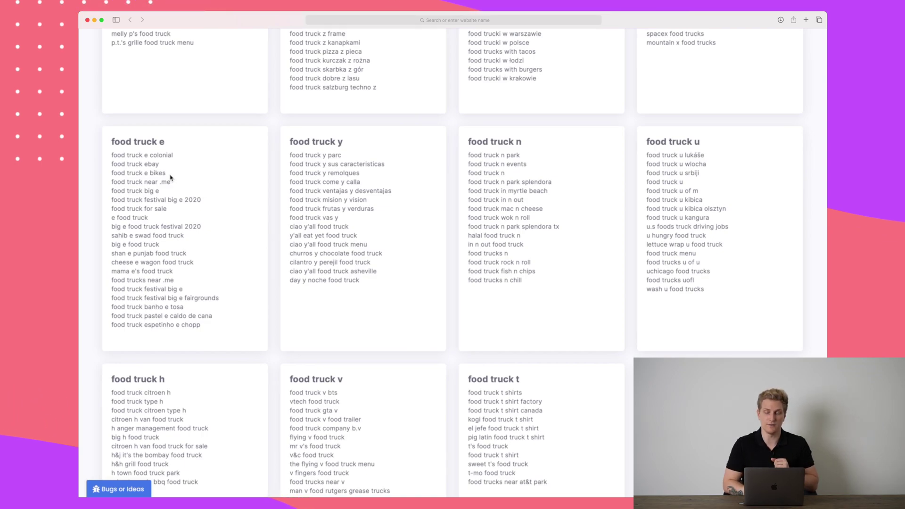
scroll(170, 177, "down", 20)
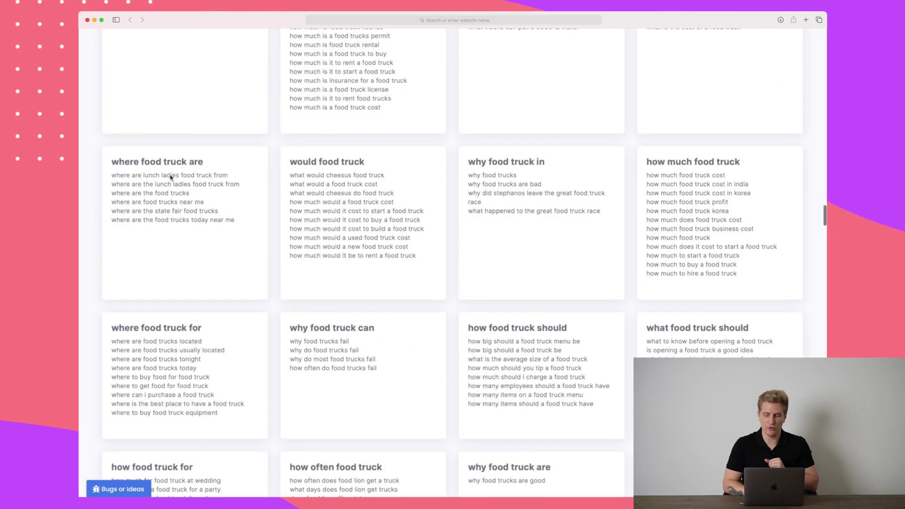
scroll(170, 177, "up", 20)
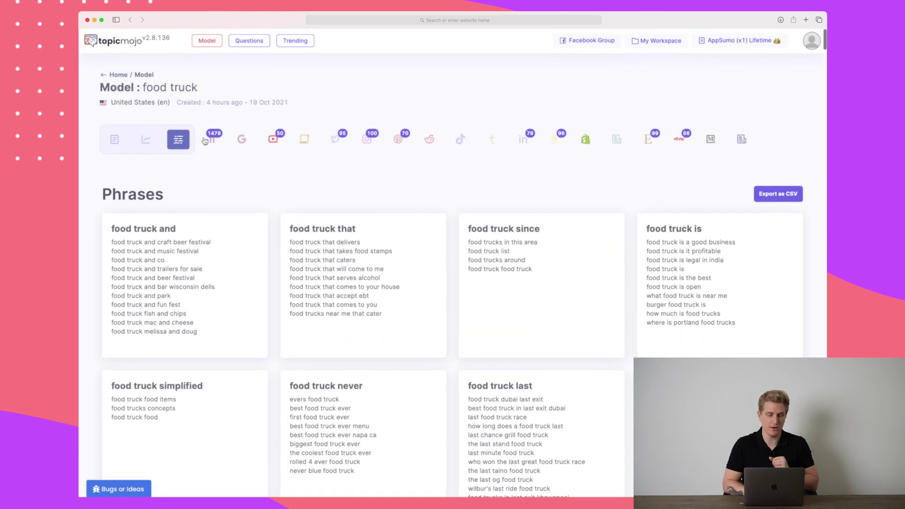
Show the keyword tree of 360 phrases and 453 questions, enlarged to inspect its branches.
left_click(145, 142)
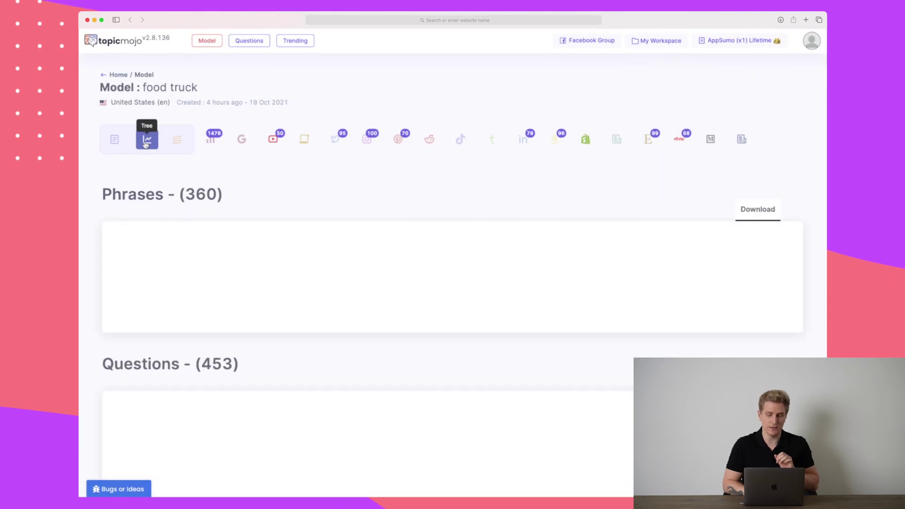
scroll(146, 144, "down", 2)
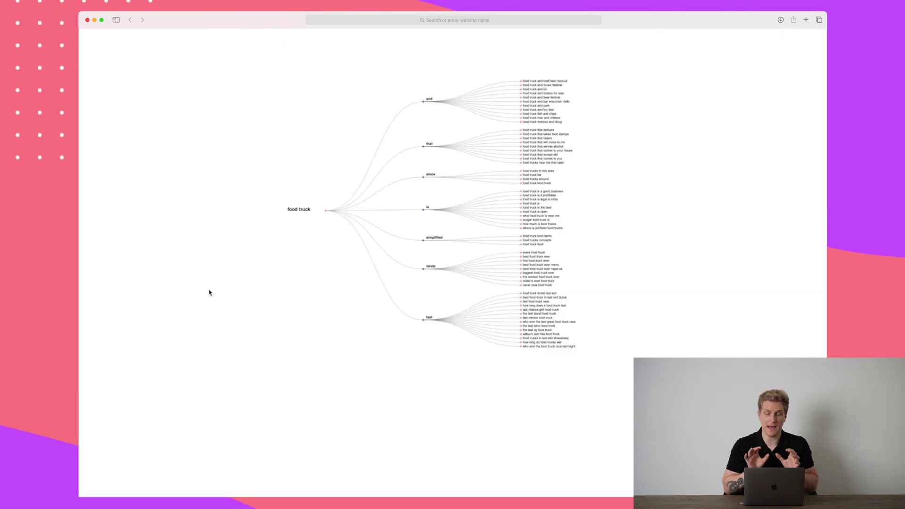
left_click(454, 192)
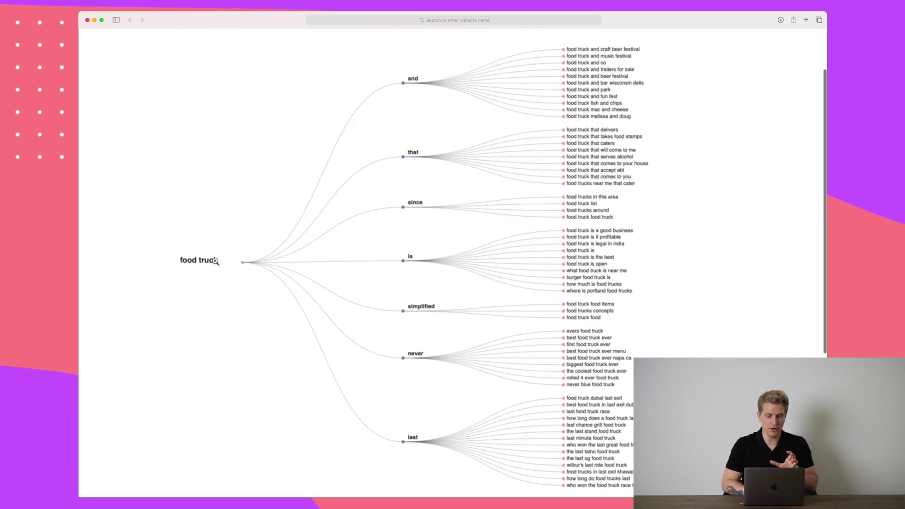
scroll(212, 261, "right", 1)
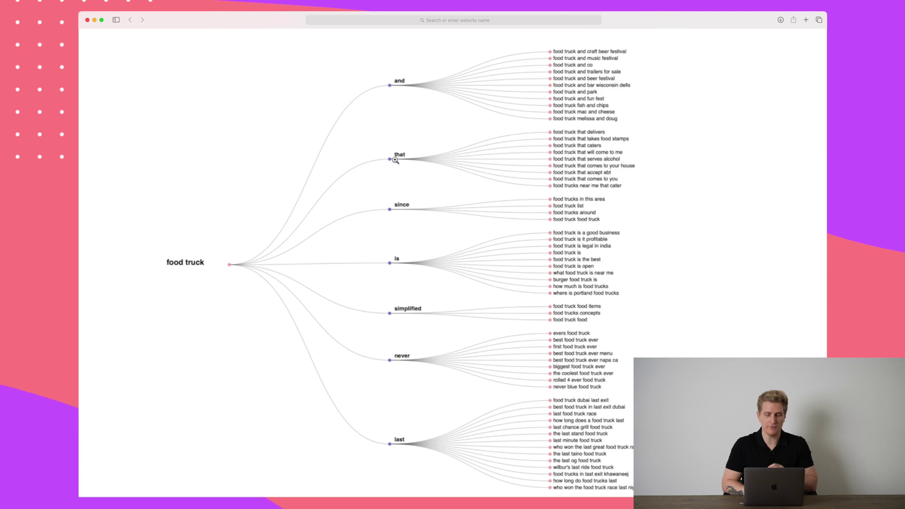
scroll(398, 133, "right", 2)
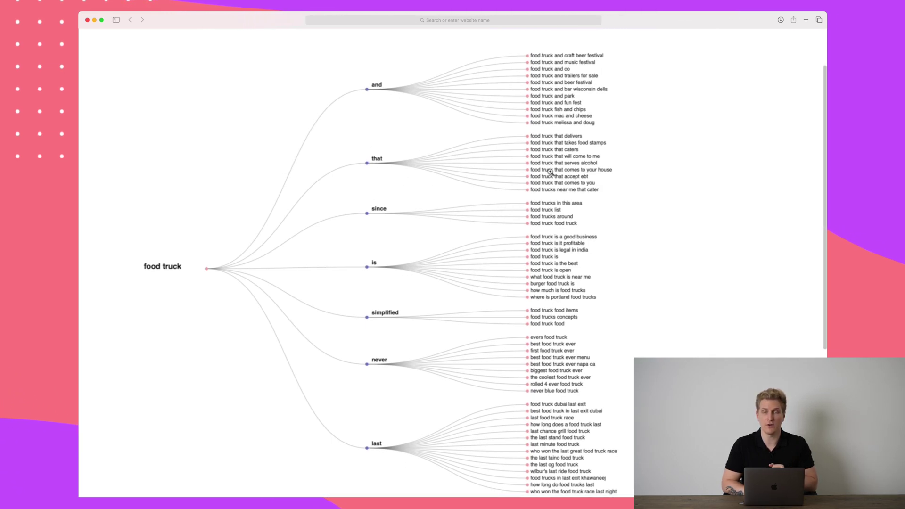
scroll(550, 172, "down", 2)
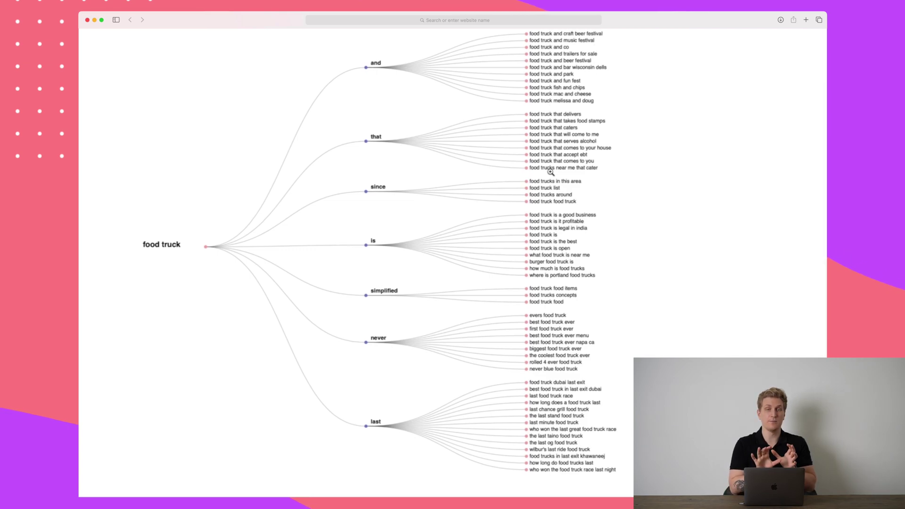
scroll(551, 173, "up", 1)
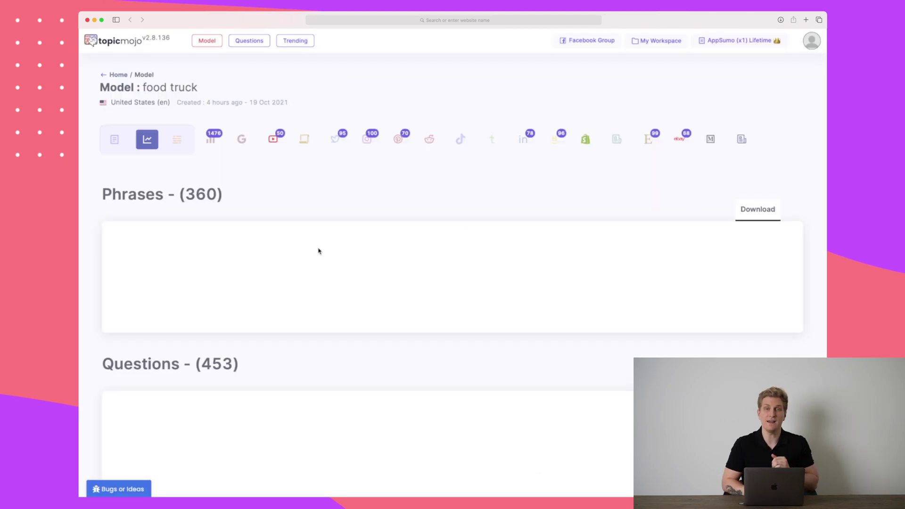
Show the food truck overview down to Intents totals: 1476 overall, Shopping 290, Research 188, Local 23.
left_click(114, 142)
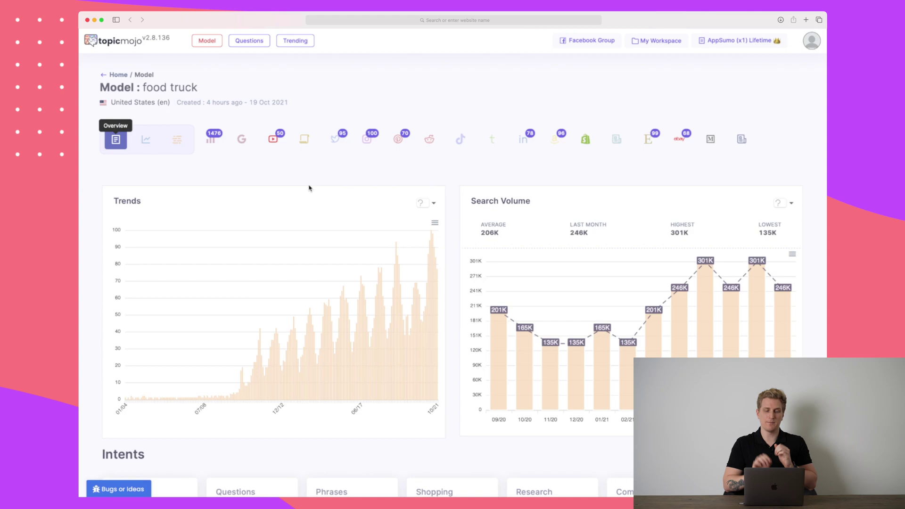
scroll(309, 189, "down", 2)
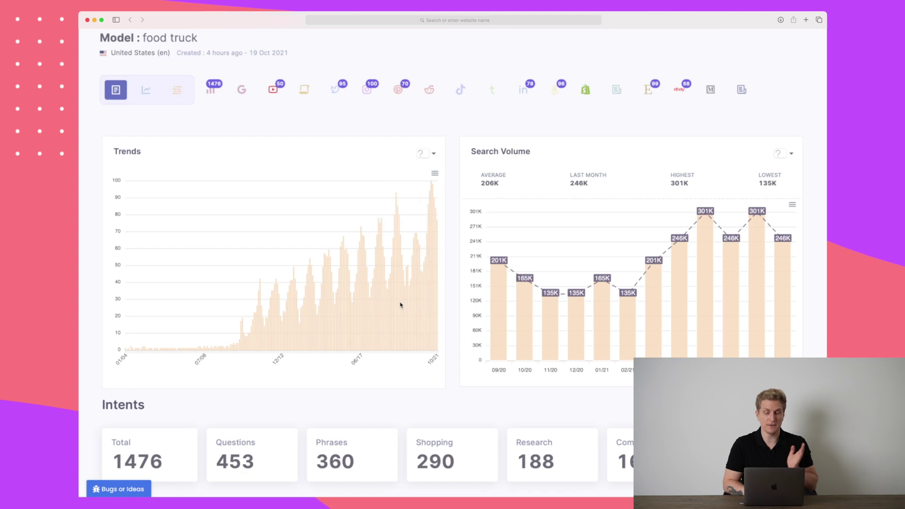
scroll(400, 305, "down", 1)
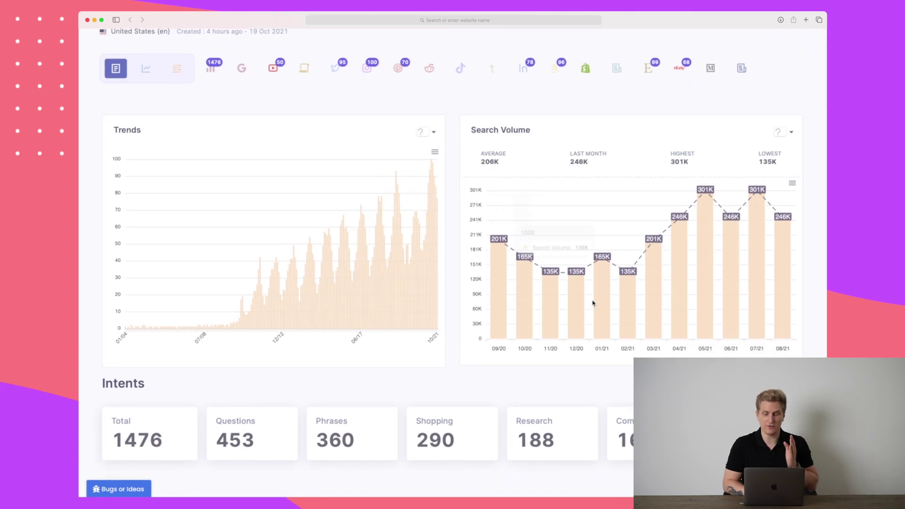
scroll(524, 292, "down", 5)
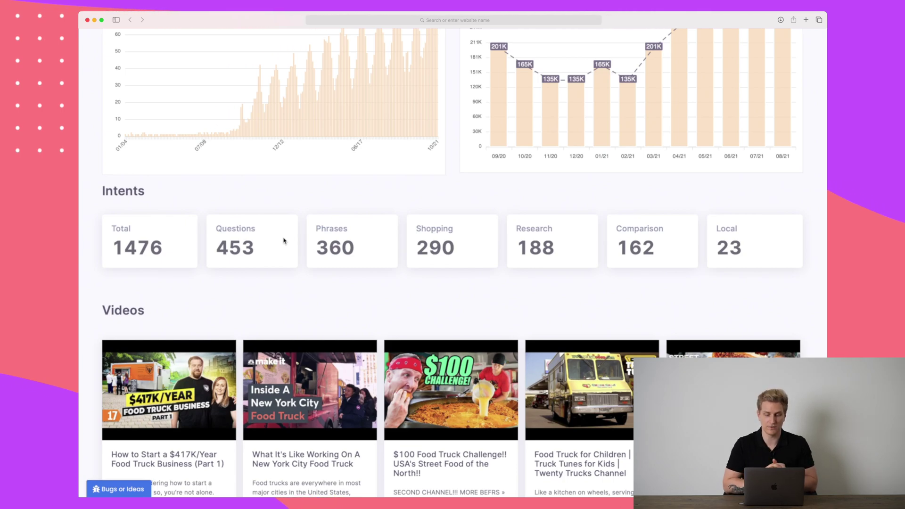
Browse the food truck Videos and Tweets down to the Related Searches and Breakout Searches tables.
scroll(284, 241, "down", 5)
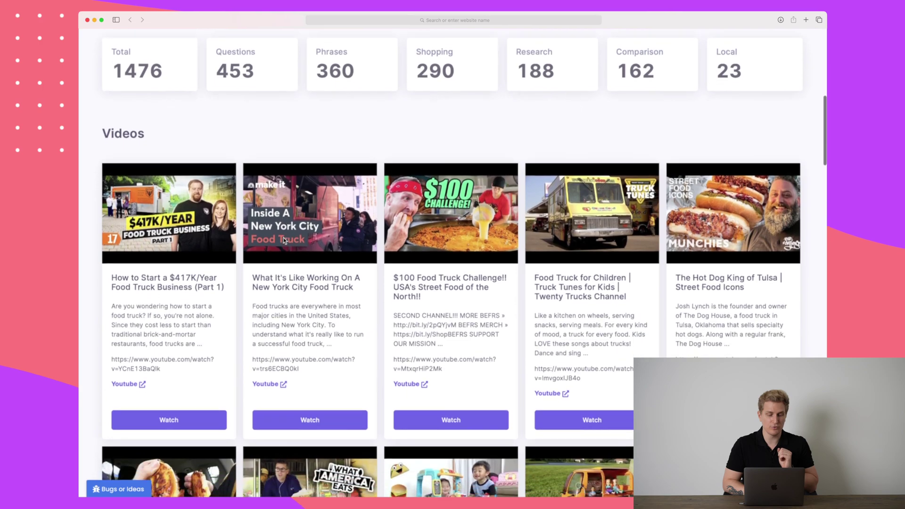
scroll(284, 241, "down", 1)
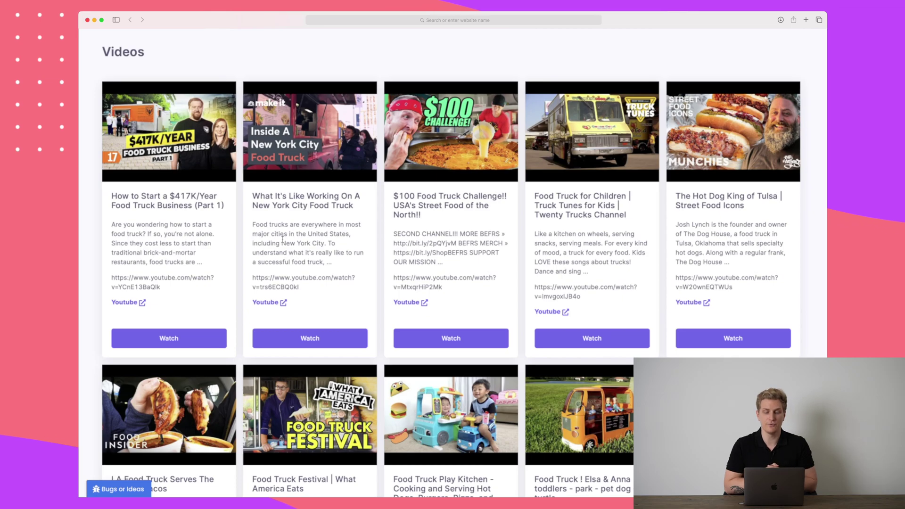
scroll(283, 241, "down", 10)
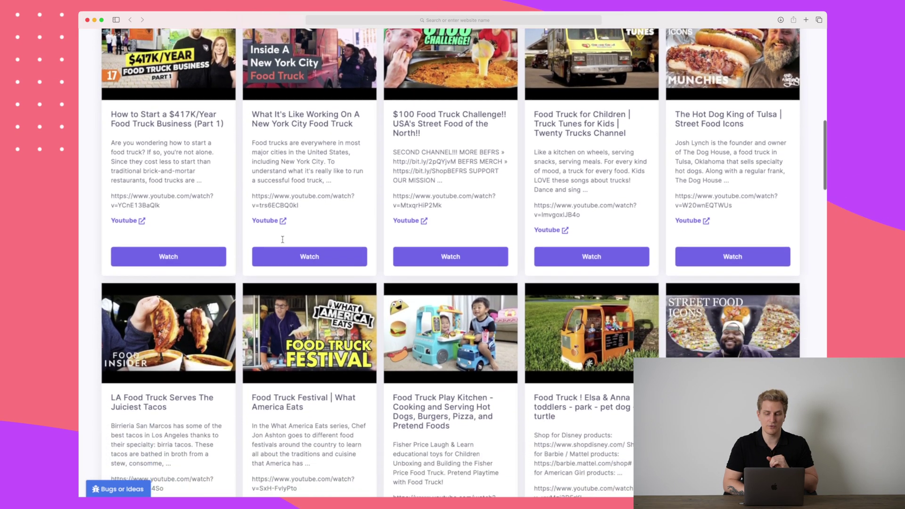
scroll(282, 239, "down", 2)
scroll(282, 239, "up", 7)
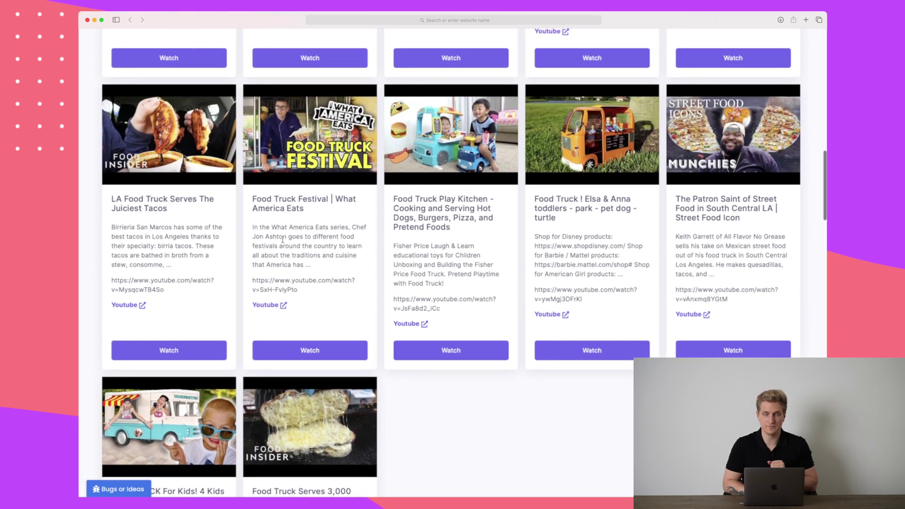
scroll(283, 242, "down", 6)
scroll(283, 240, "down", 8)
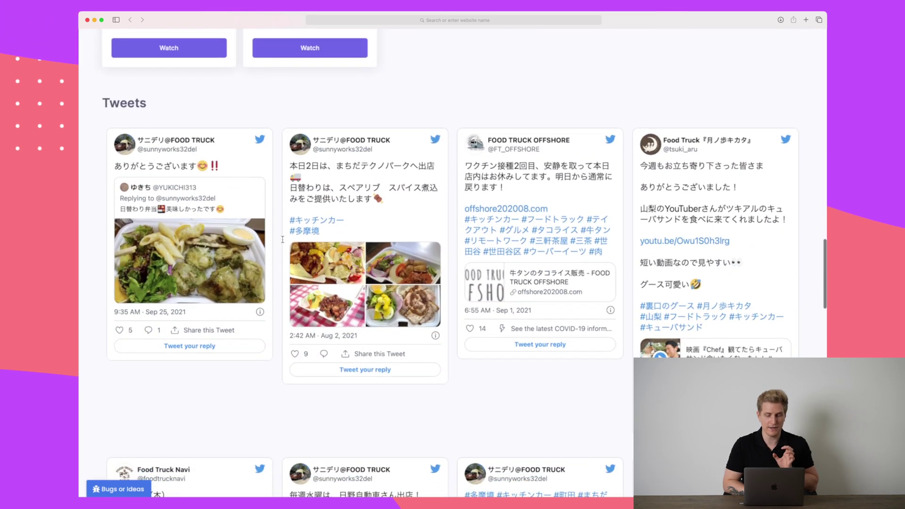
scroll(282, 240, "down", 4)
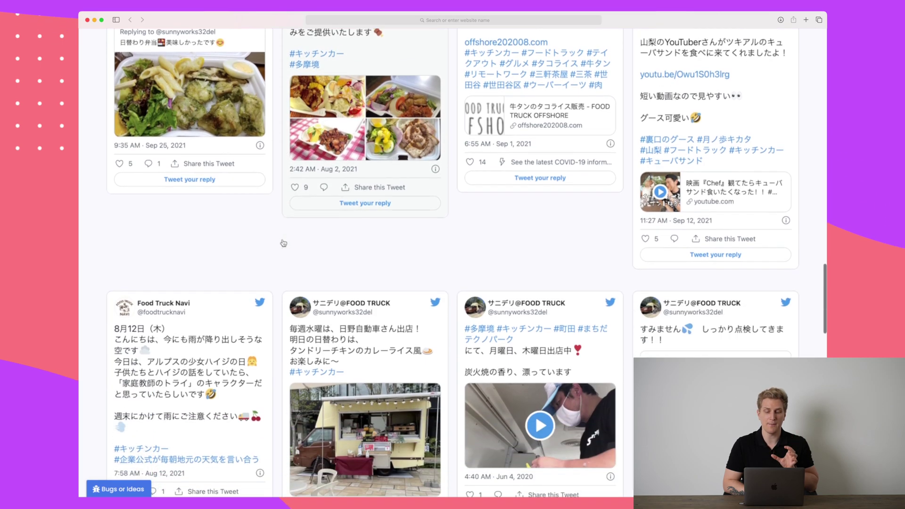
scroll(283, 243, "down", 2)
scroll(283, 243, "up", 4)
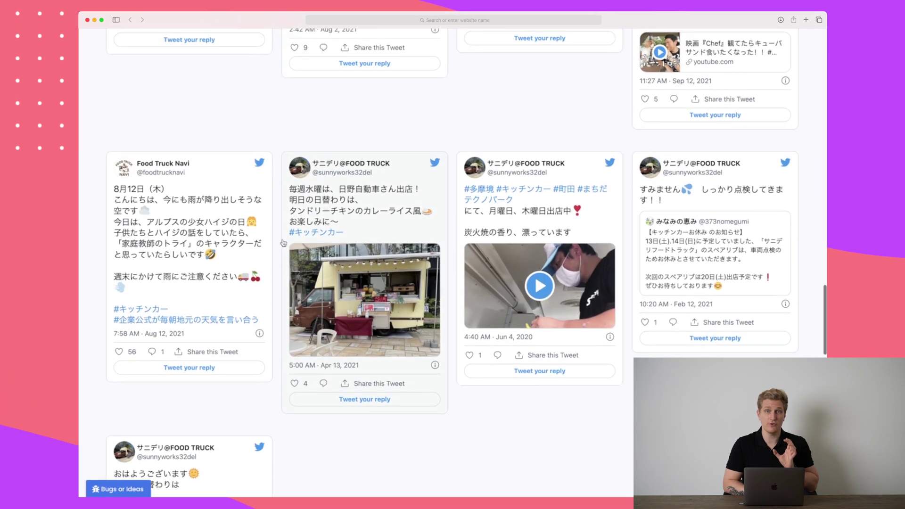
scroll(284, 243, "up", 6)
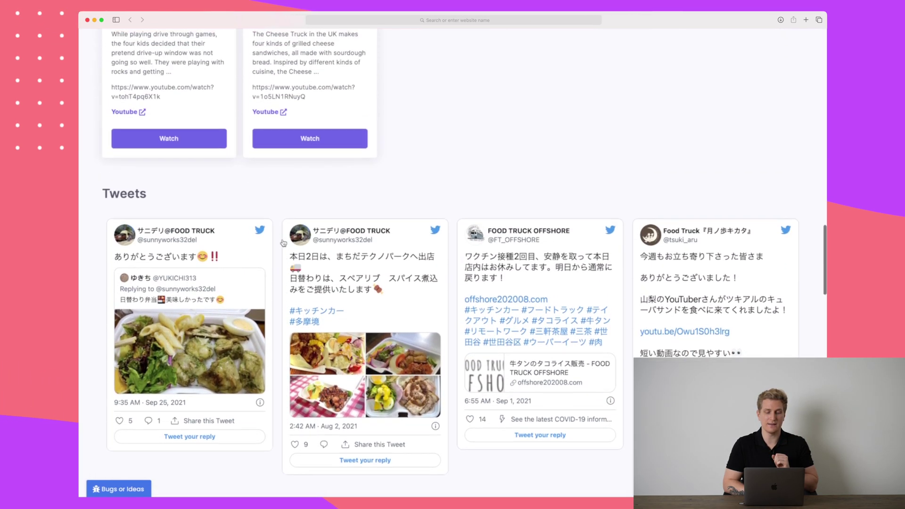
scroll(284, 242, "down", 2)
scroll(283, 243, "down", 1)
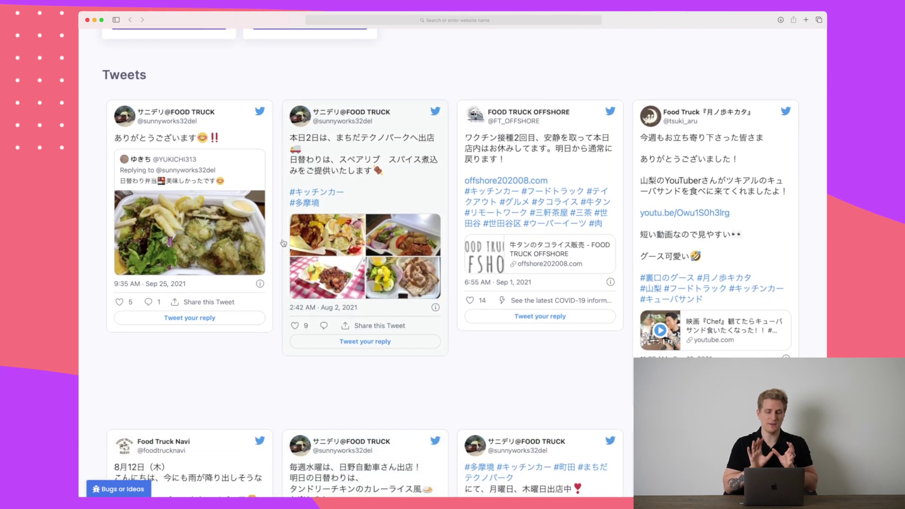
scroll(284, 243, "down", 3)
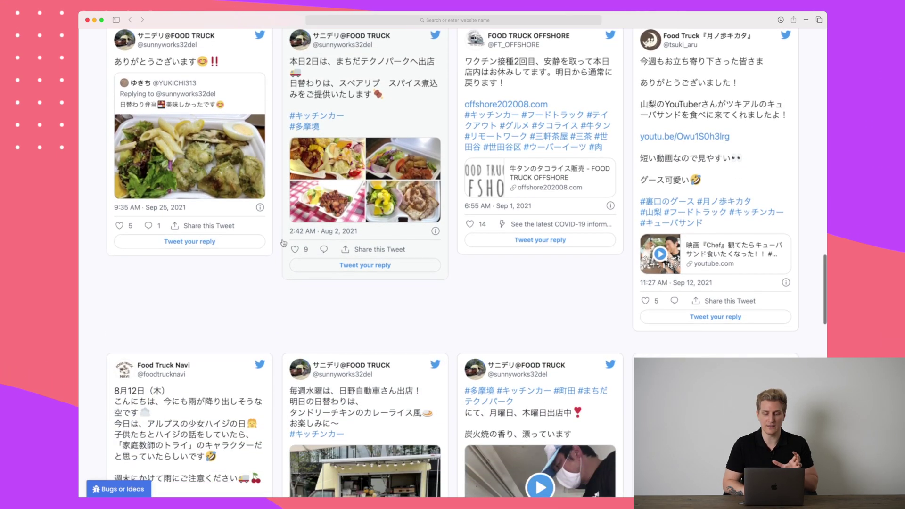
scroll(283, 243, "down", 20)
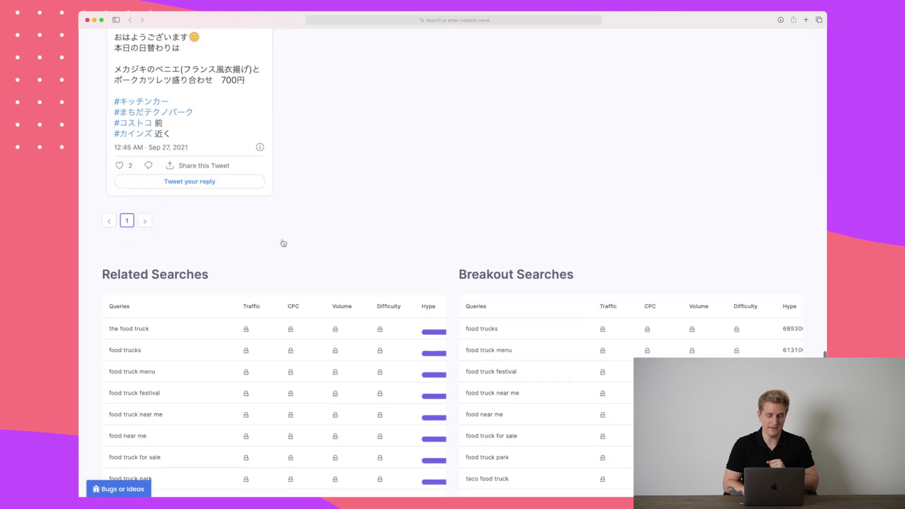
Check the Related Searches Hype percentages, then return to the overview showing 206K average monthly searches.
scroll(283, 243, "down", 6)
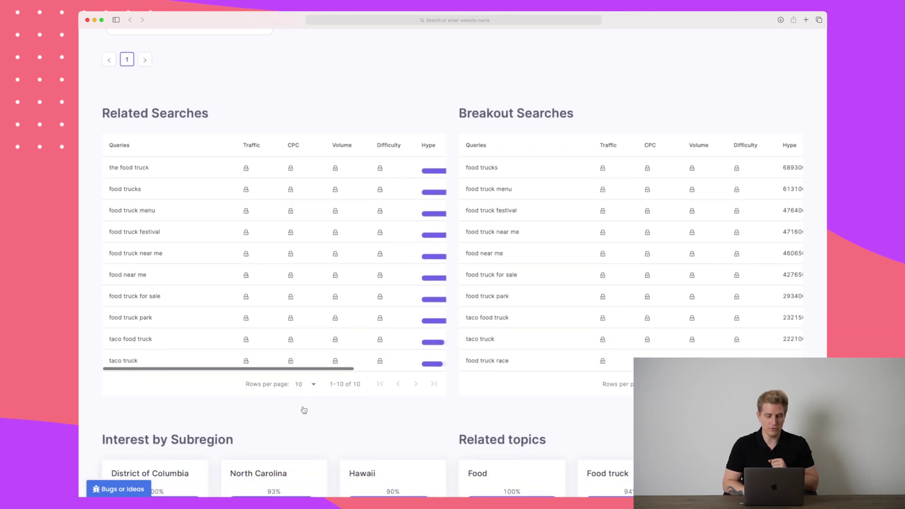
scroll(304, 410, "down", 1)
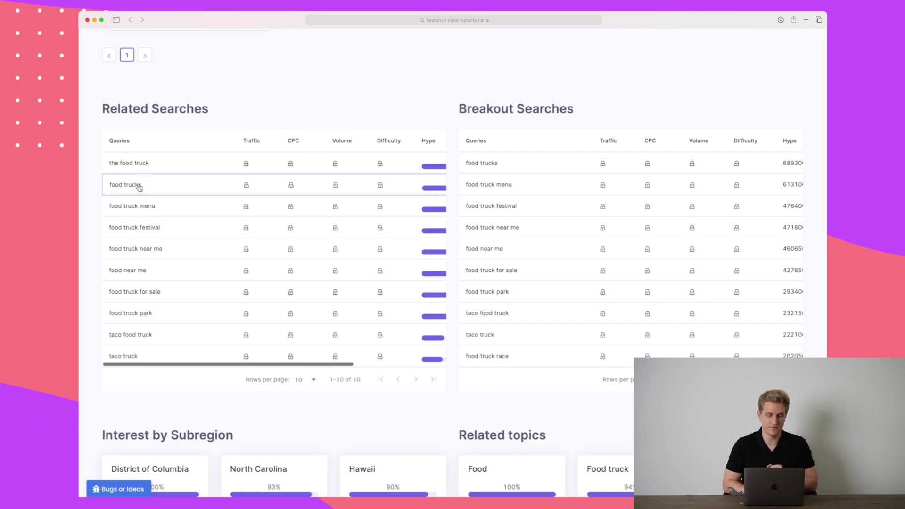
scroll(155, 170, "down", 1)
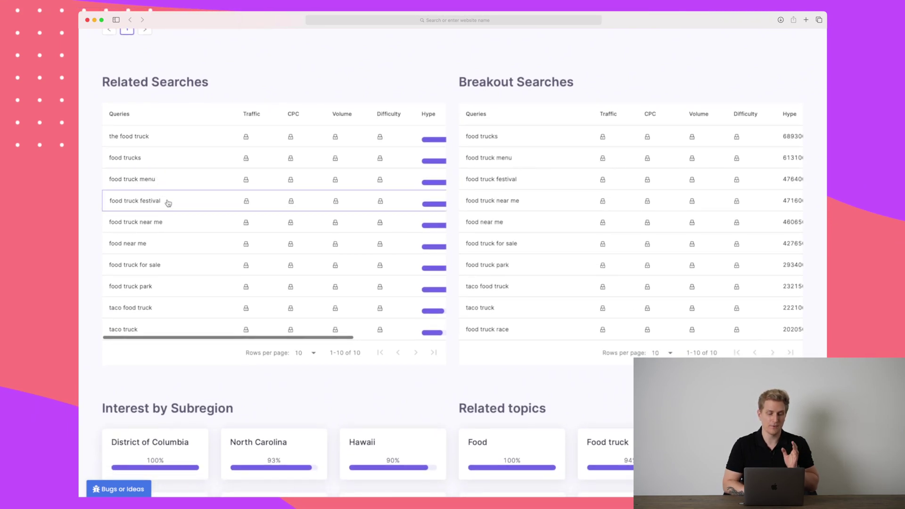
scroll(169, 204, "down", 1)
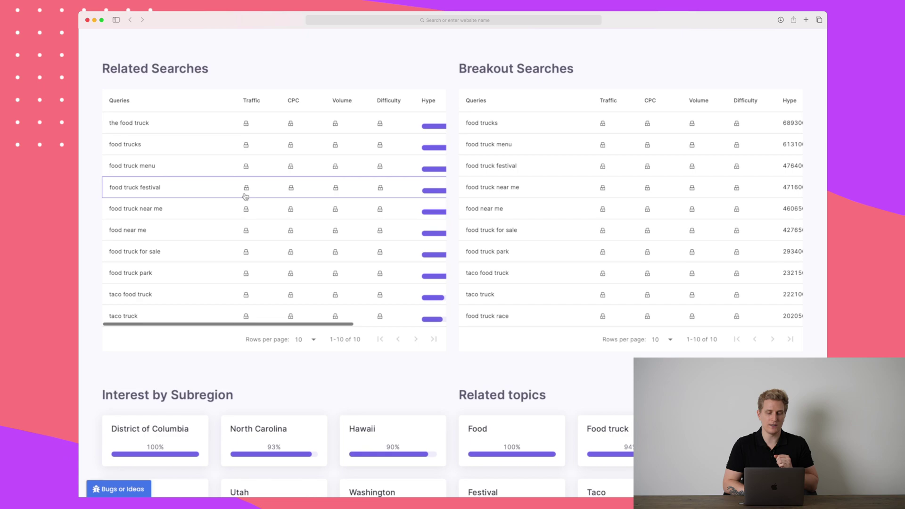
scroll(246, 190, "right", 5)
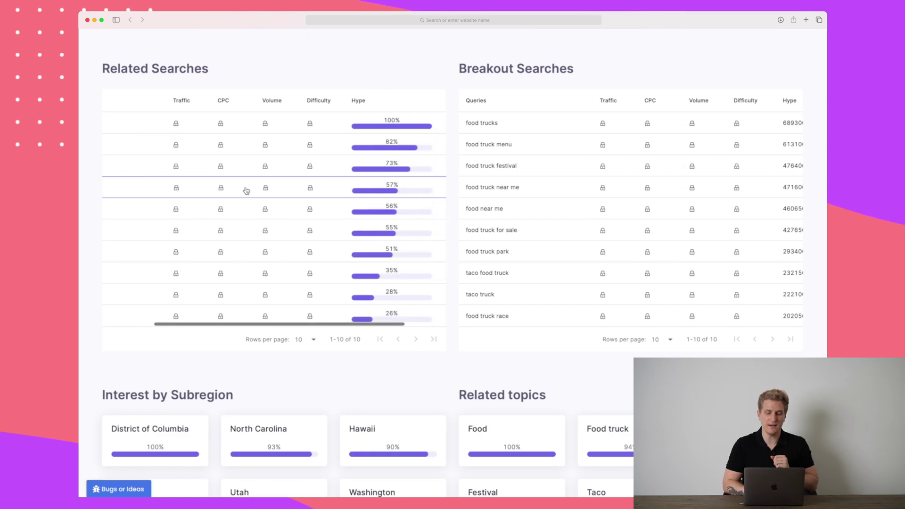
scroll(355, 130, "left", 5)
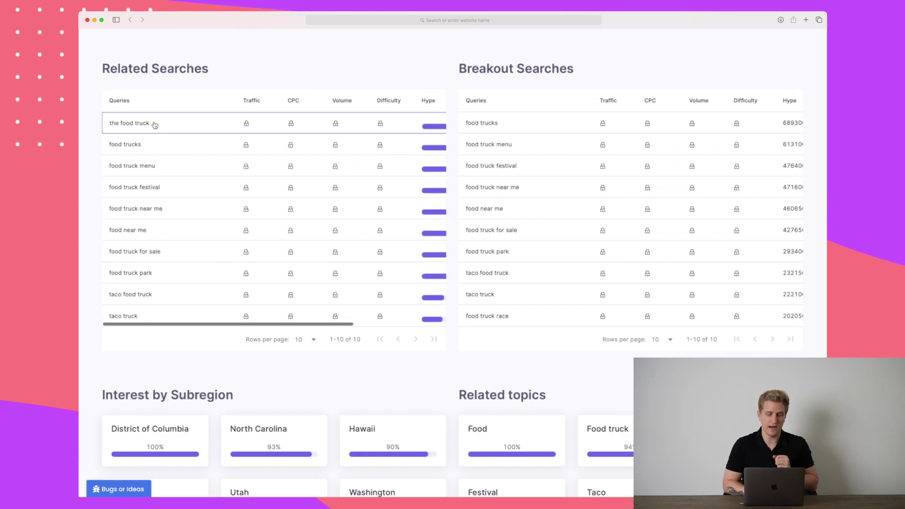
scroll(198, 128, "right", 5)
scroll(199, 131, "left", 5)
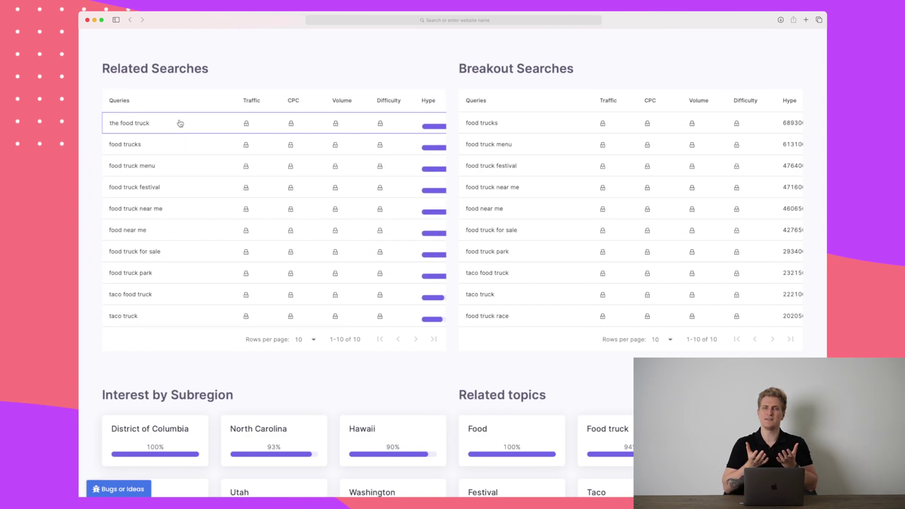
scroll(181, 124, "down", 1)
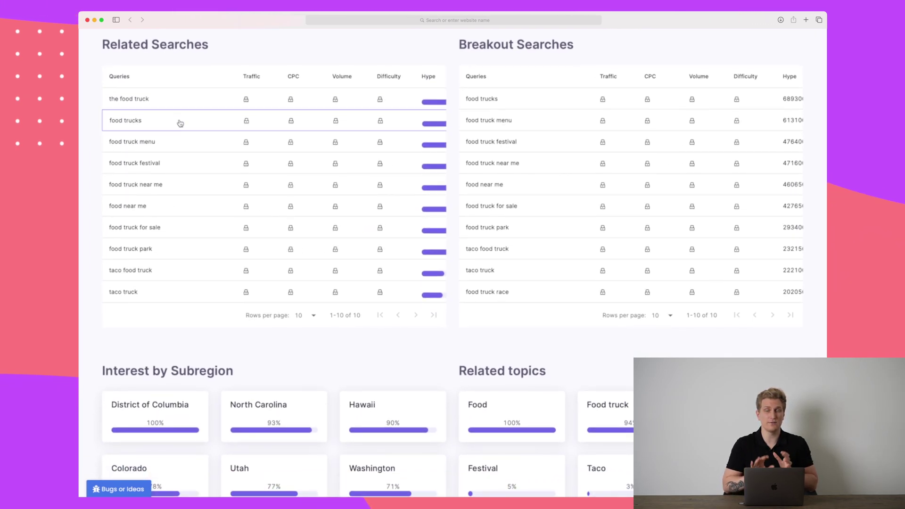
scroll(181, 123, "down", 7)
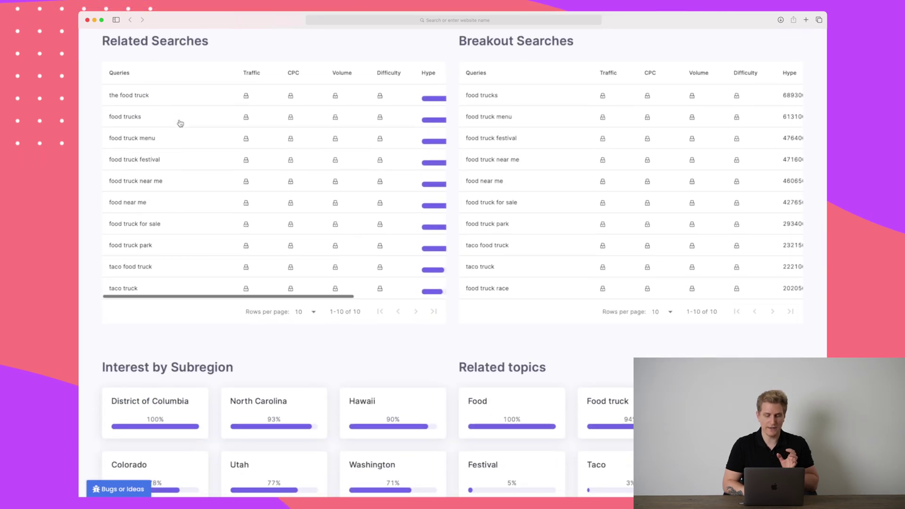
scroll(180, 124, "down", 4)
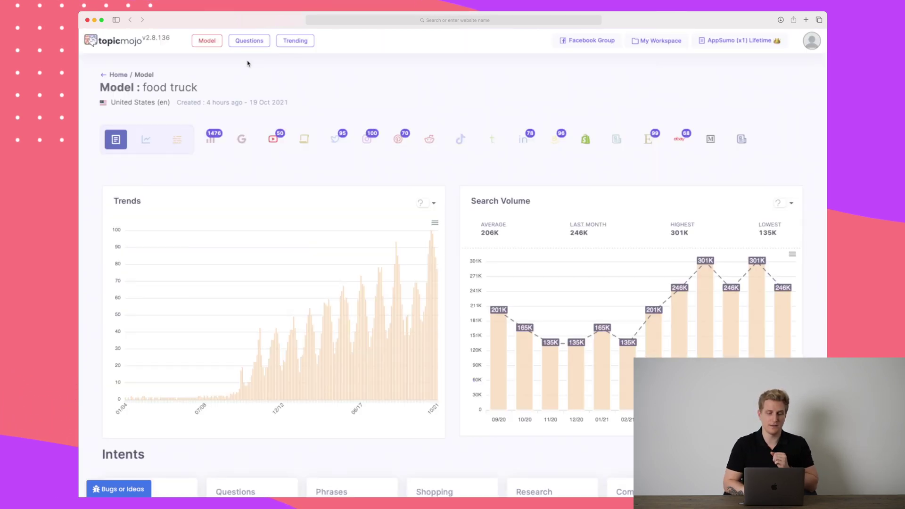
left_click(249, 41)
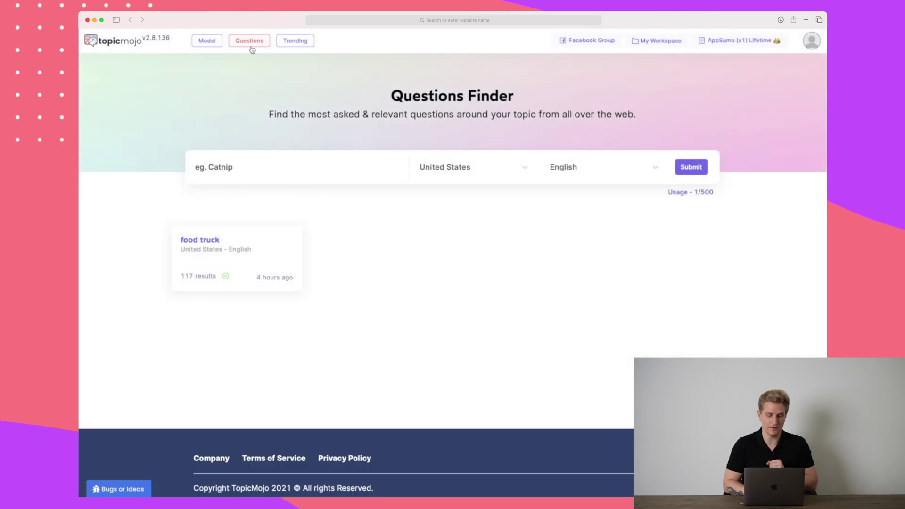
left_click(209, 245)
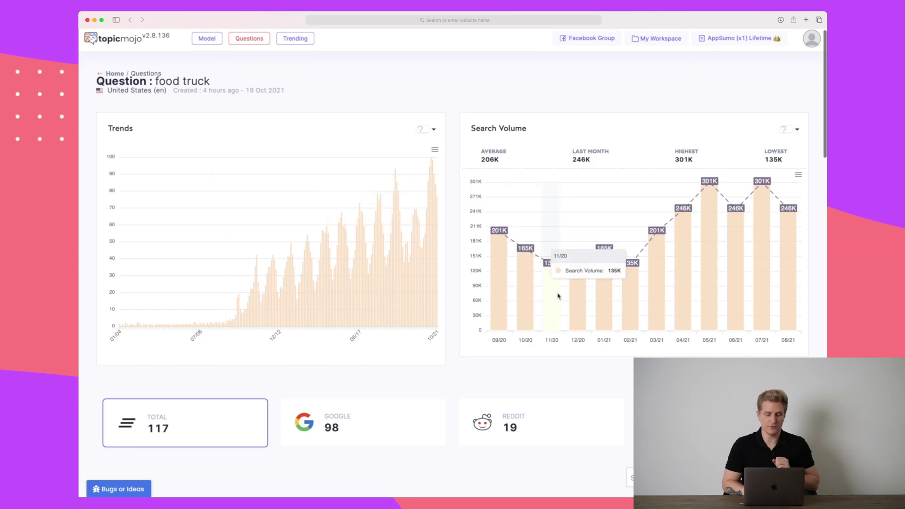
scroll(558, 296, "down", 10)
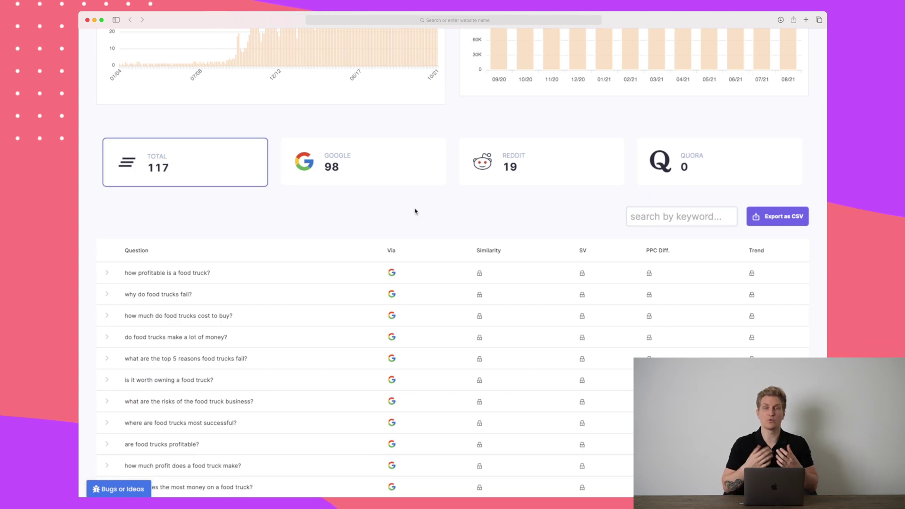
scroll(415, 212, "down", 8)
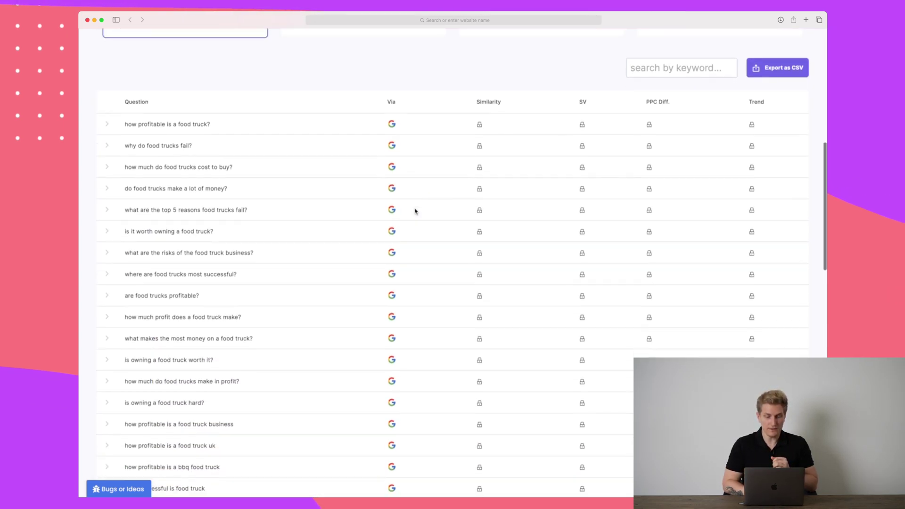
scroll(415, 211, "up", 3)
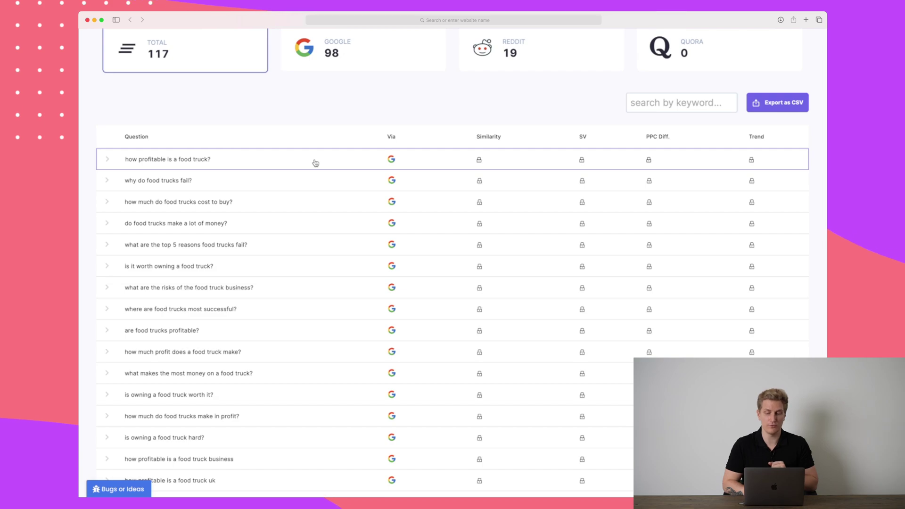
scroll(316, 162, "down", 18)
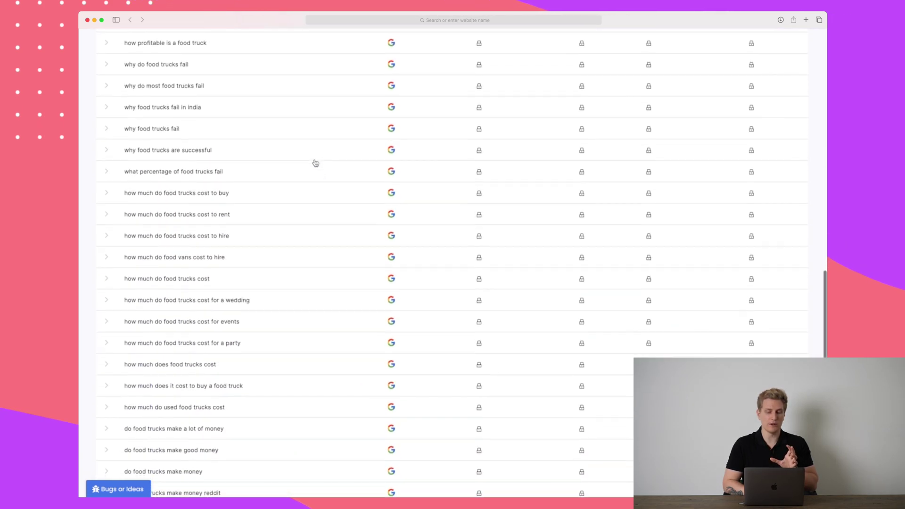
scroll(315, 162, "down", 13)
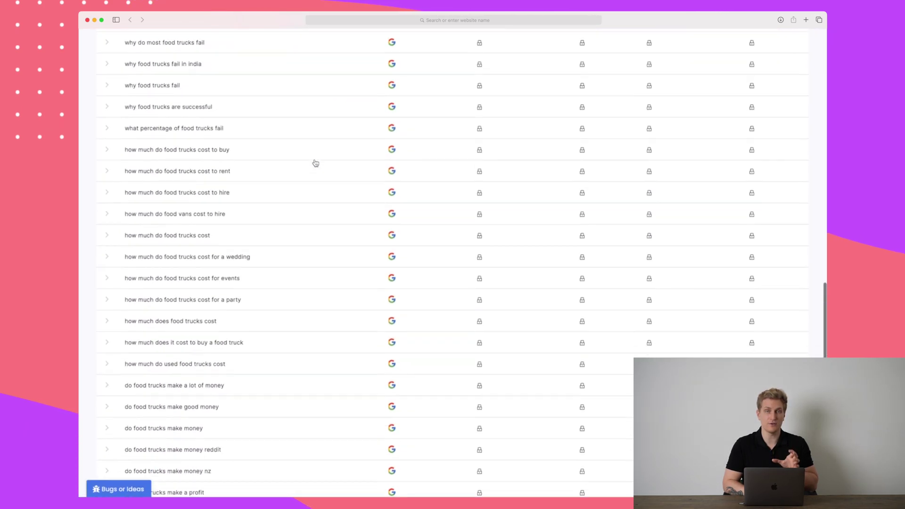
scroll(315, 162, "up", 20)
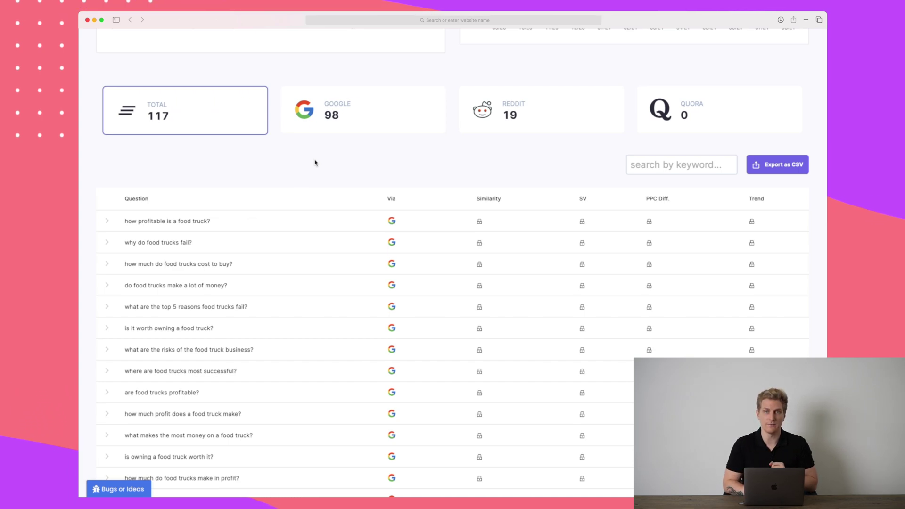
scroll(316, 162, "up", 8)
scroll(315, 163, "down", 15)
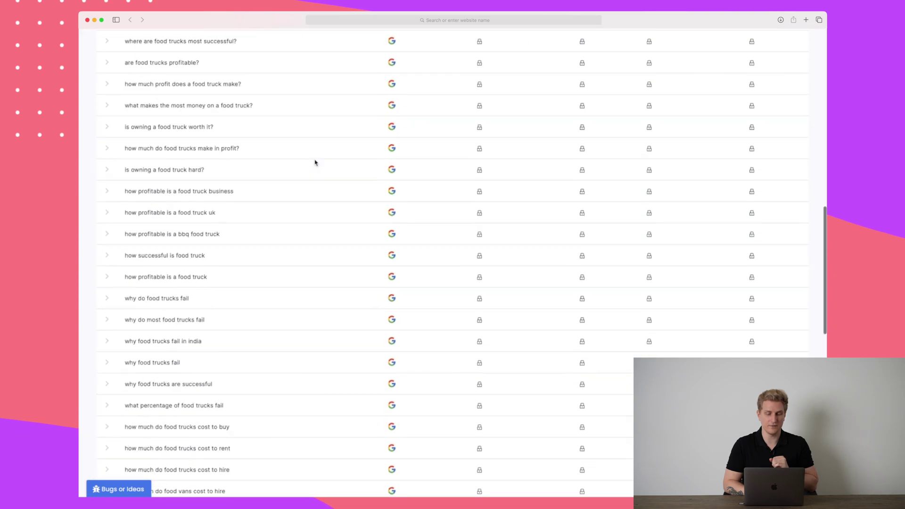
scroll(315, 163, "down", 15)
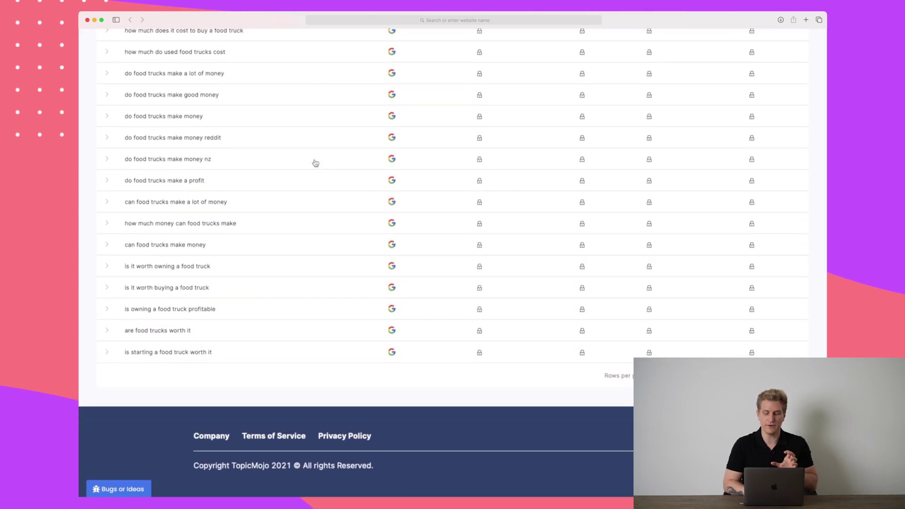
scroll(315, 162, "up", 15)
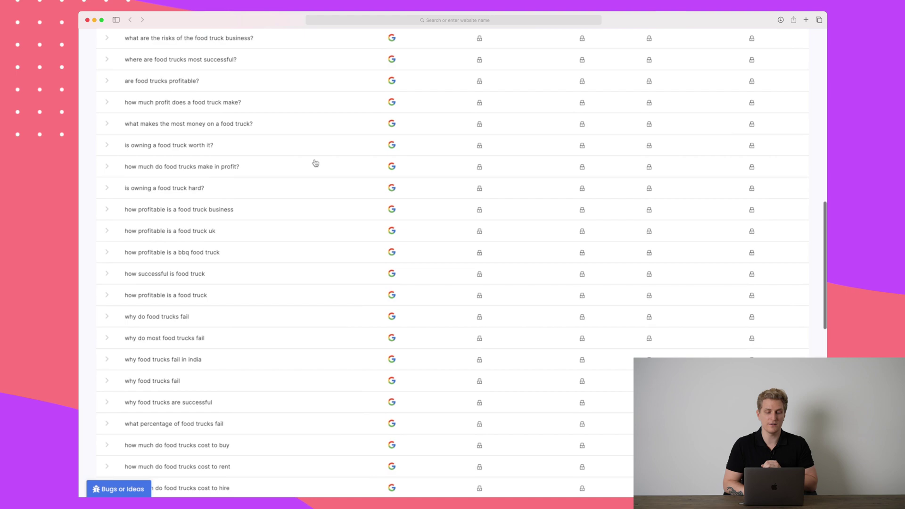
scroll(315, 162, "up", 15)
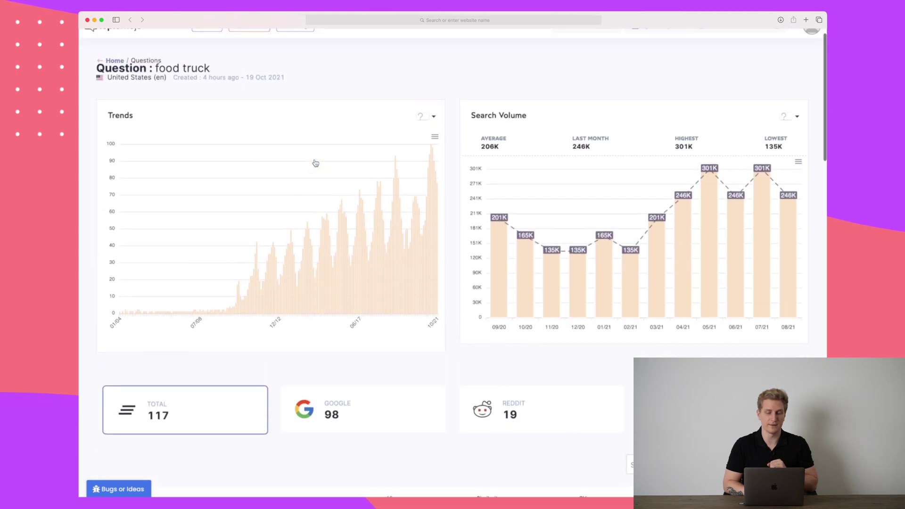
scroll(316, 163, "up", 1)
Open the Trending feed and check the available countries, keeping United States selected.
left_click(297, 41)
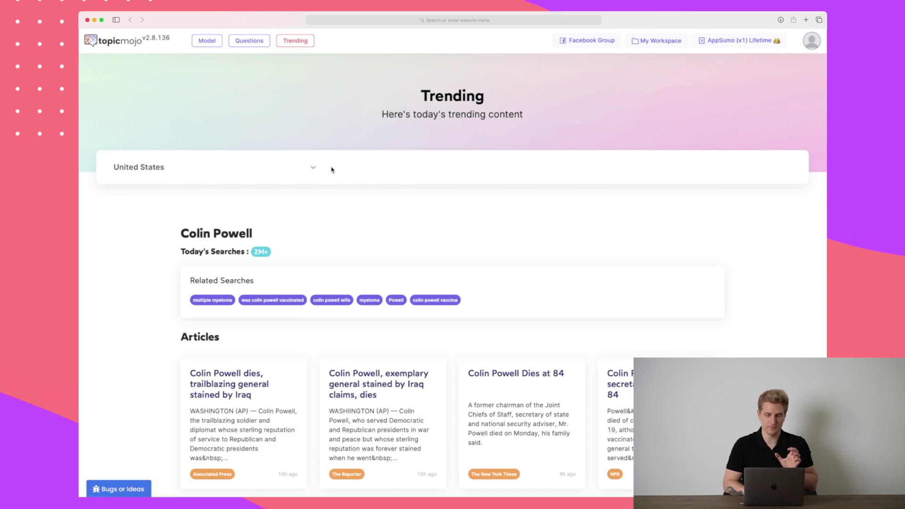
scroll(451, 172, "down", 2)
scroll(450, 173, "down", 2)
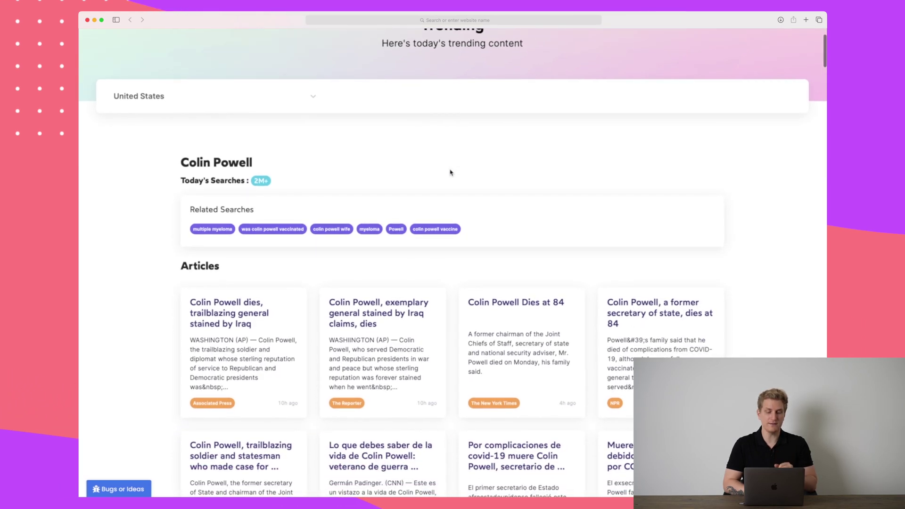
left_click(308, 100)
left_click(376, 115)
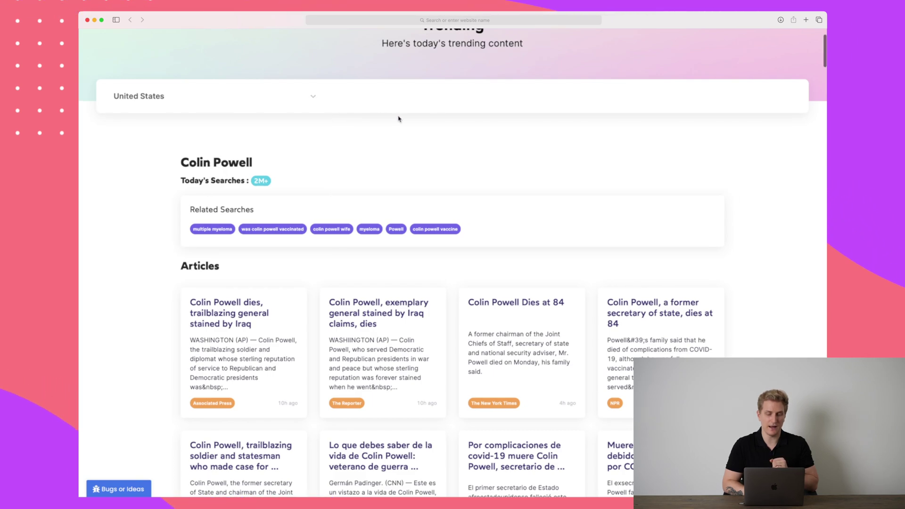
Browse the trending topics and their news articles down to Pixel 6, Full moon, Conor McGregor and Bachelorette.
scroll(399, 119, "down", 3)
scroll(399, 119, "down", 7)
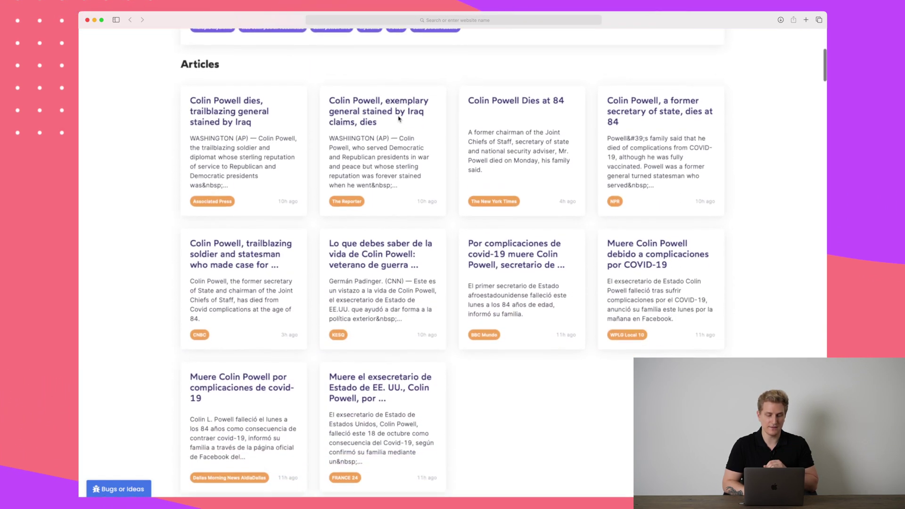
scroll(399, 119, "down", 13)
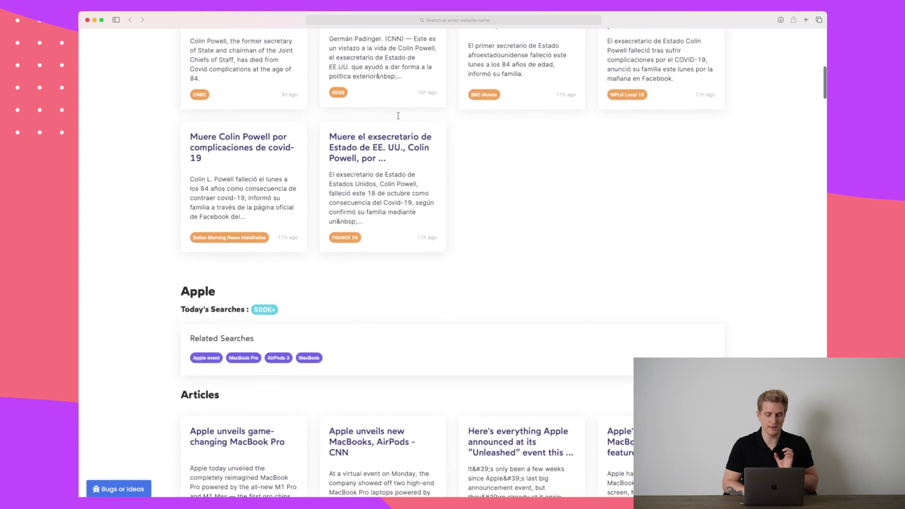
scroll(399, 119, "down", 3)
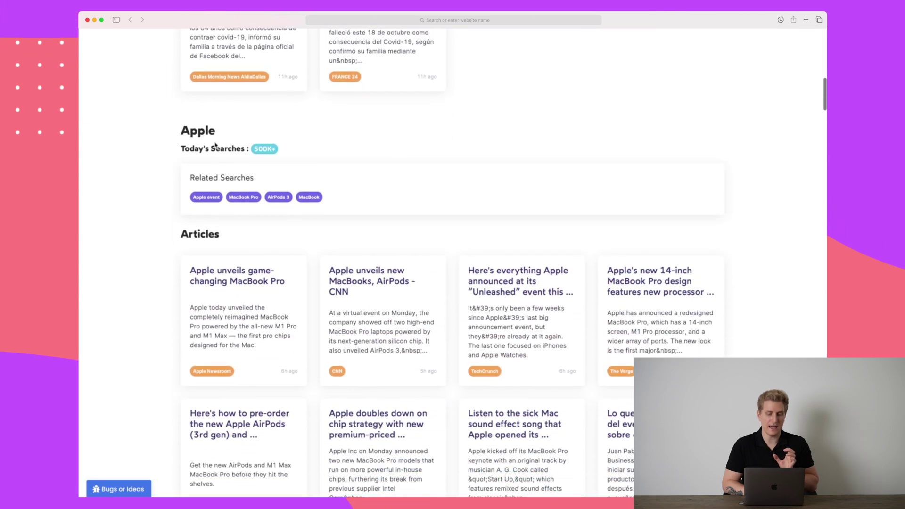
scroll(209, 144, "down", 2)
scroll(209, 145, "down", 5)
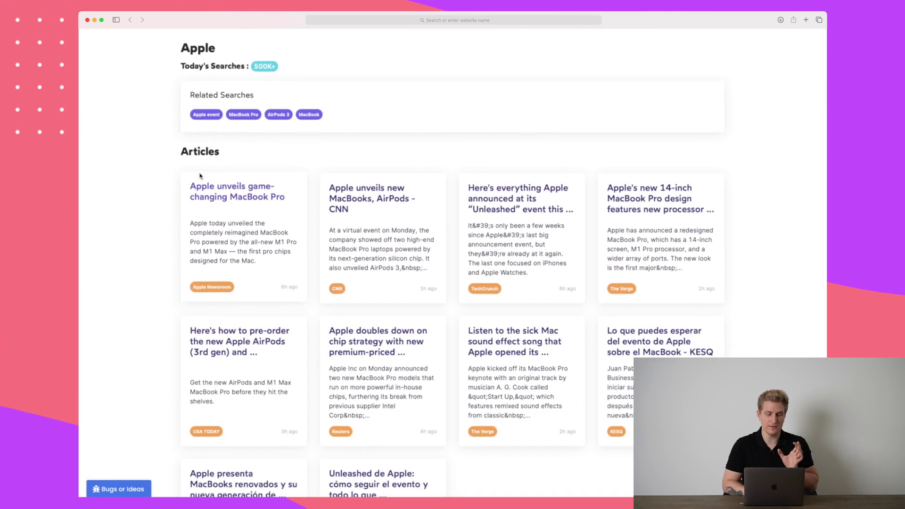
scroll(402, 169, "down", 18)
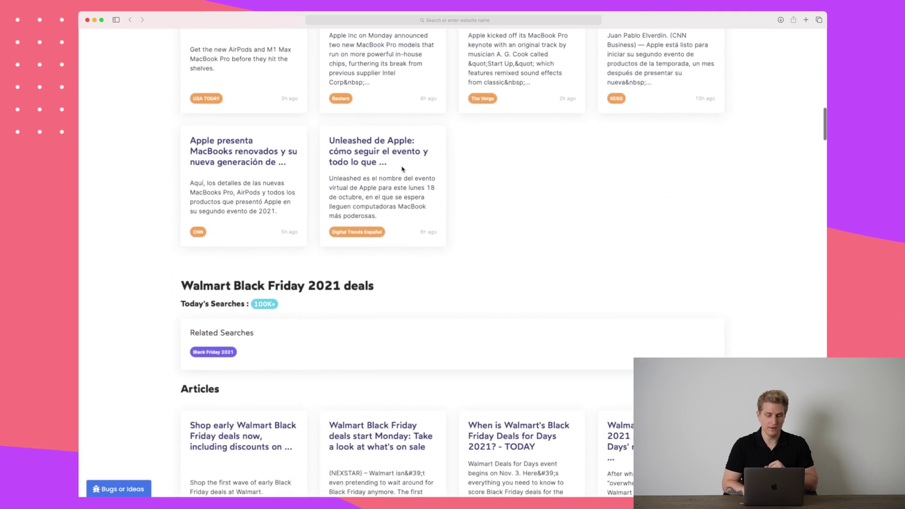
scroll(403, 171, "down", 2)
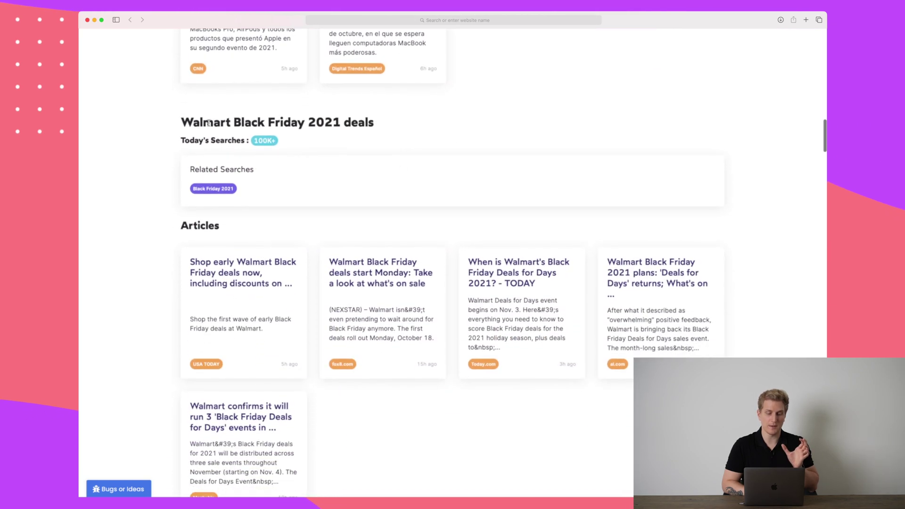
scroll(209, 123, "down", 4)
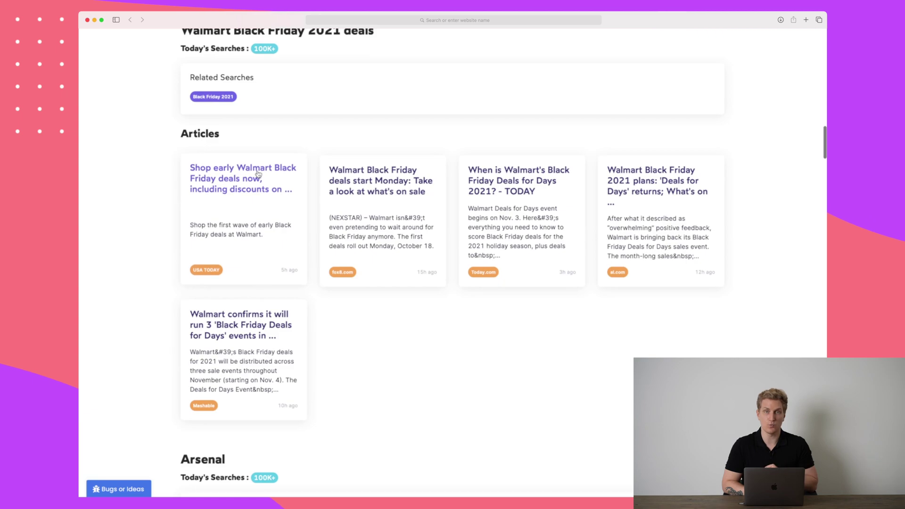
scroll(258, 174, "down", 13)
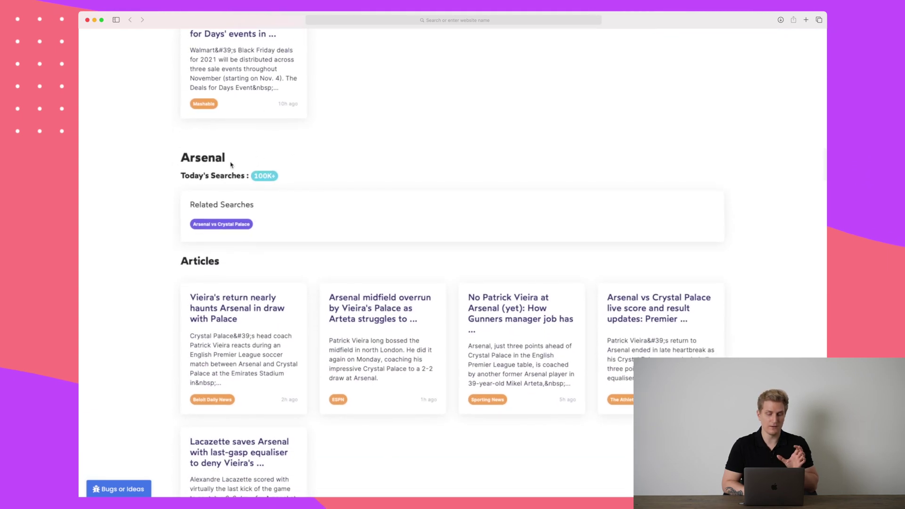
scroll(213, 177, "down", 3)
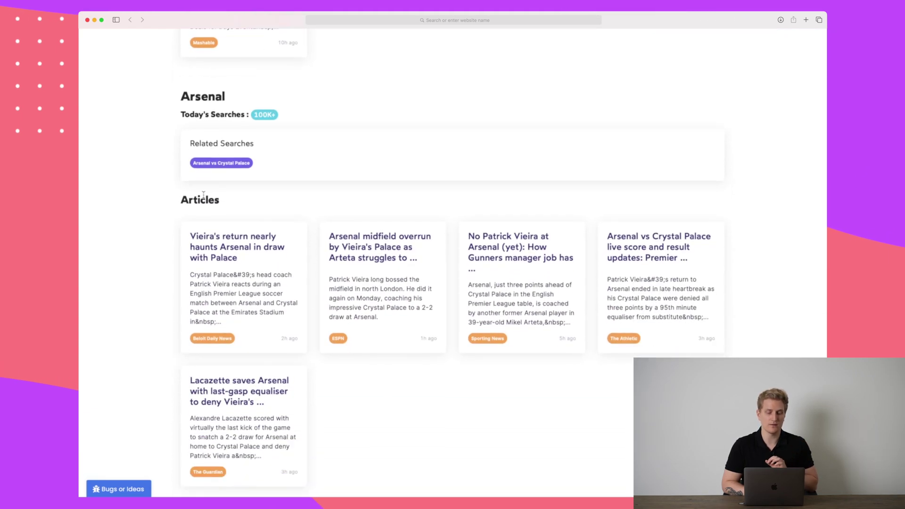
scroll(203, 195, "down", 17)
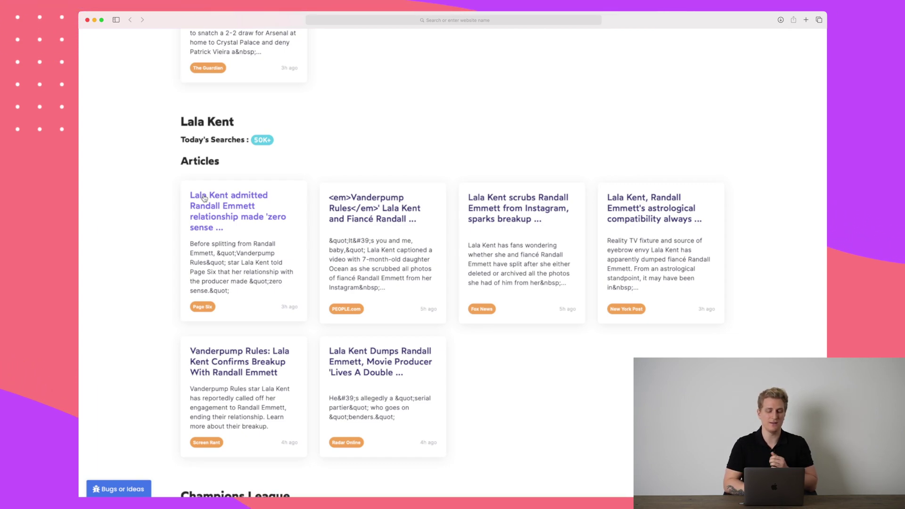
scroll(204, 198, "down", 3)
scroll(203, 198, "down", 15)
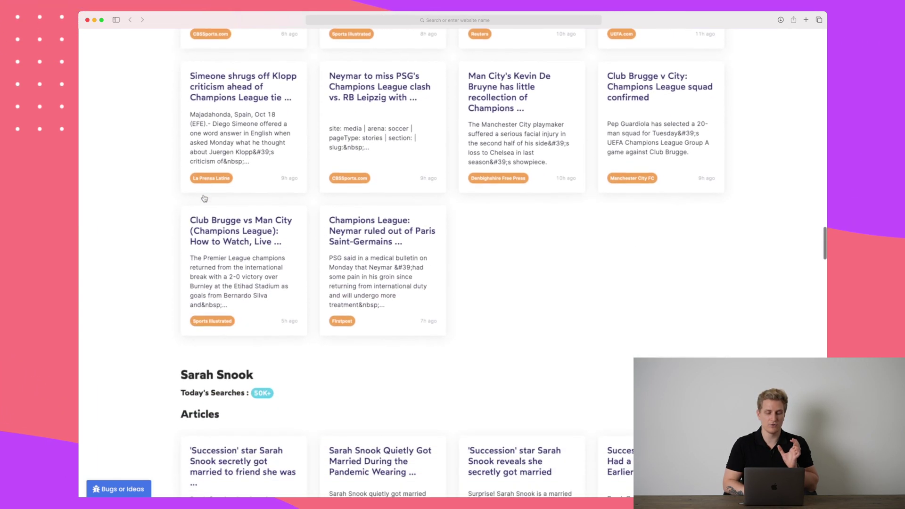
scroll(203, 197, "down", 10)
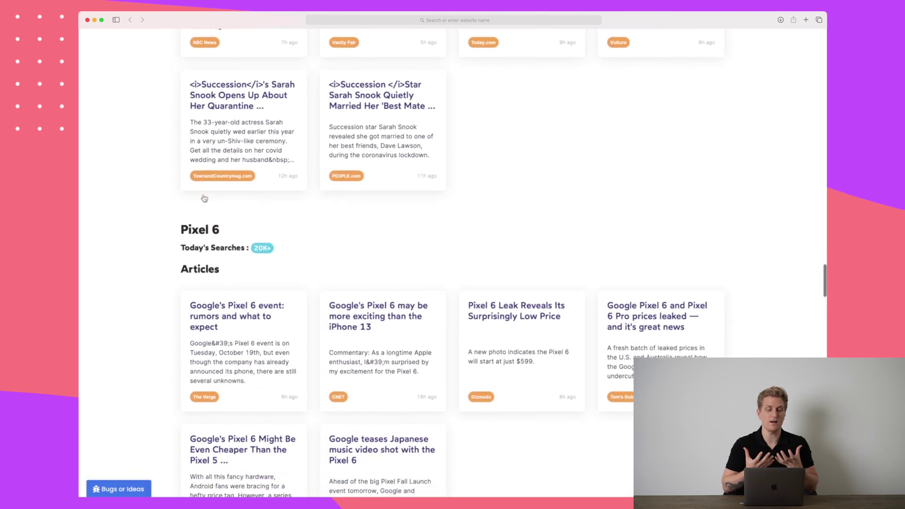
scroll(204, 197, "down", 2)
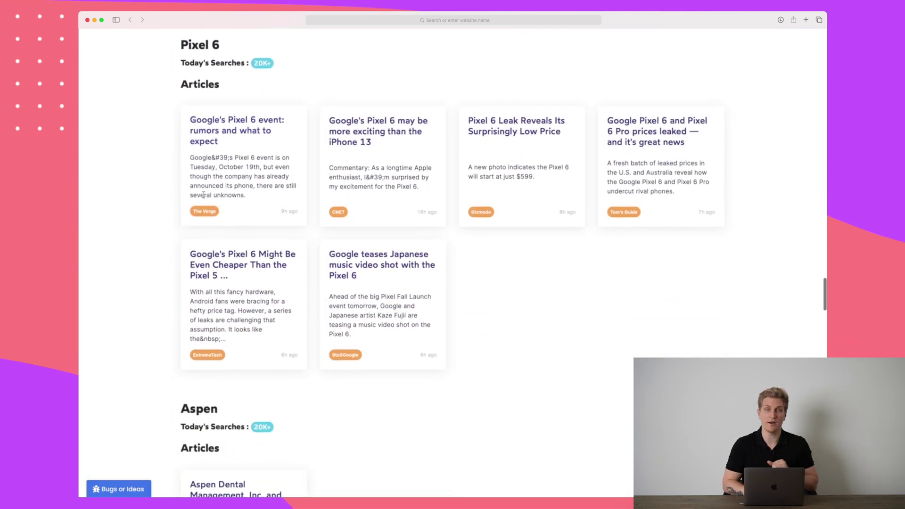
scroll(203, 194, "down", 5)
scroll(204, 194, "down", 12)
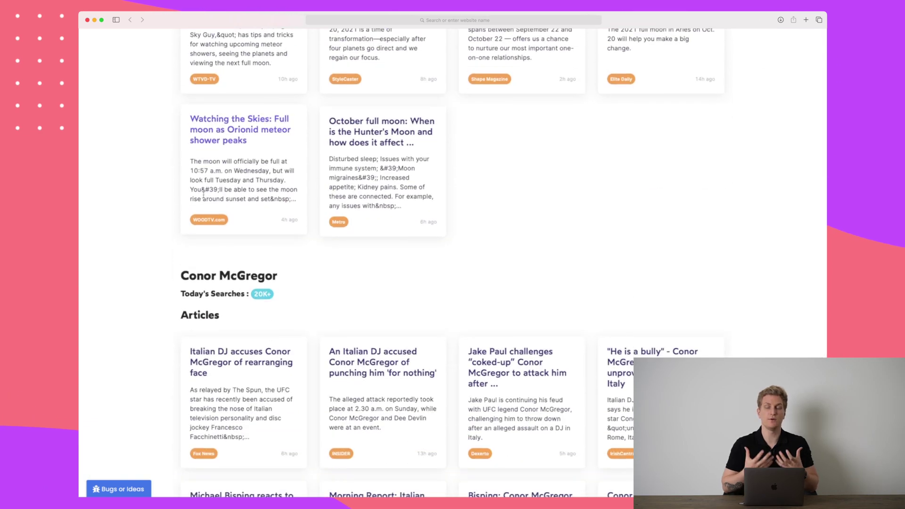
scroll(204, 194, "down", 15)
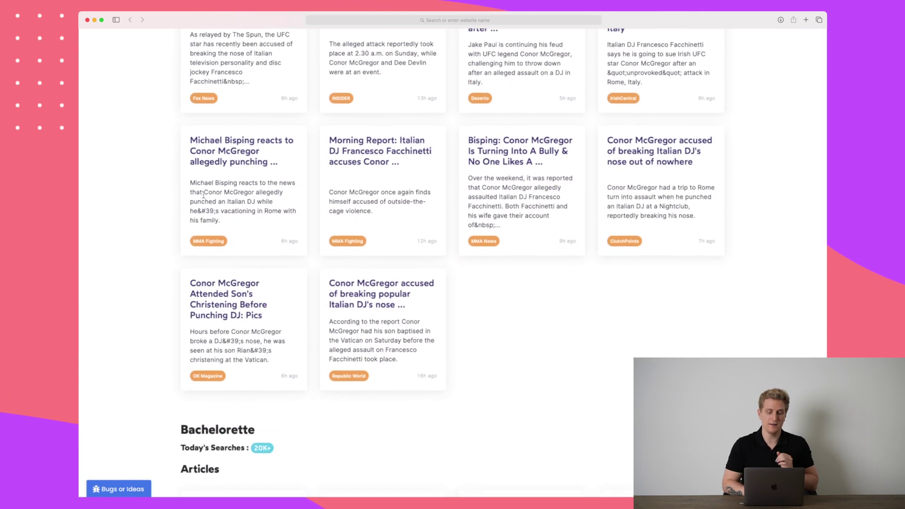